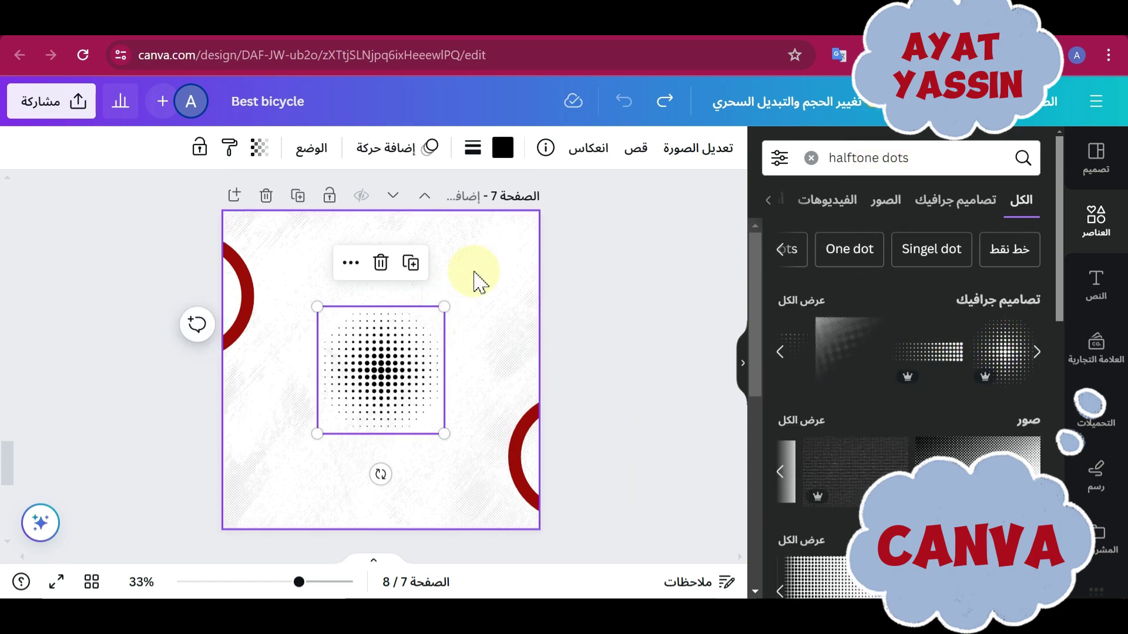
Recolour the halftone dots graphic dark red, shrink it to a small accent and place it near the page's upper edge.
click(504, 150)
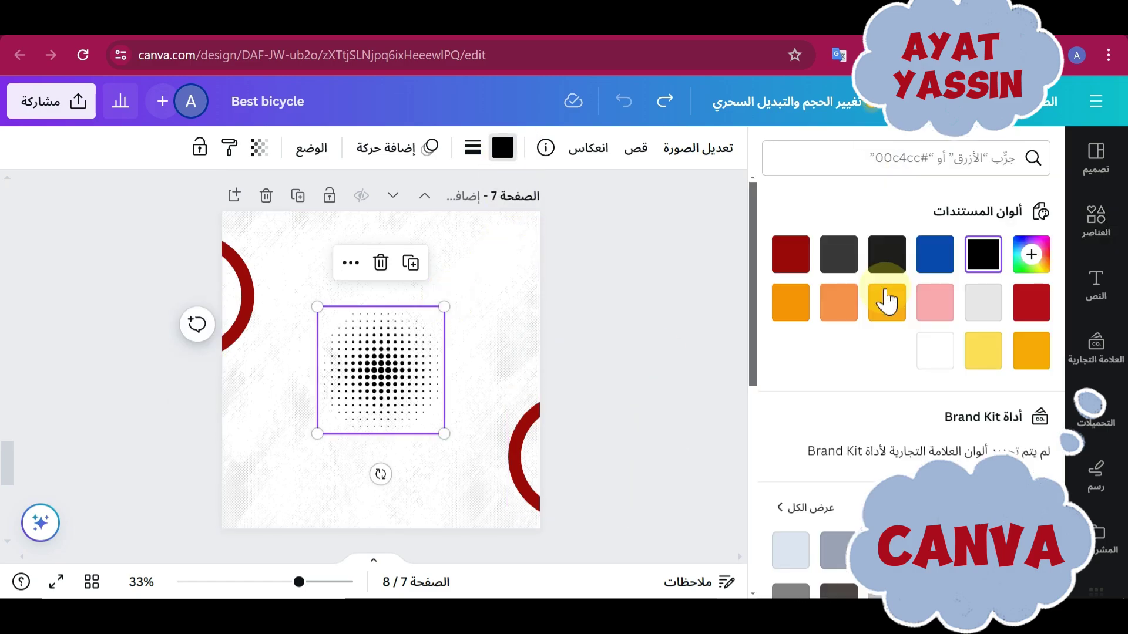
click(791, 253)
drag(443, 307, 419, 248)
Duplicate the small halftone accent and place the copy near the page's lower edge, beside the lower red ring.
click(441, 318)
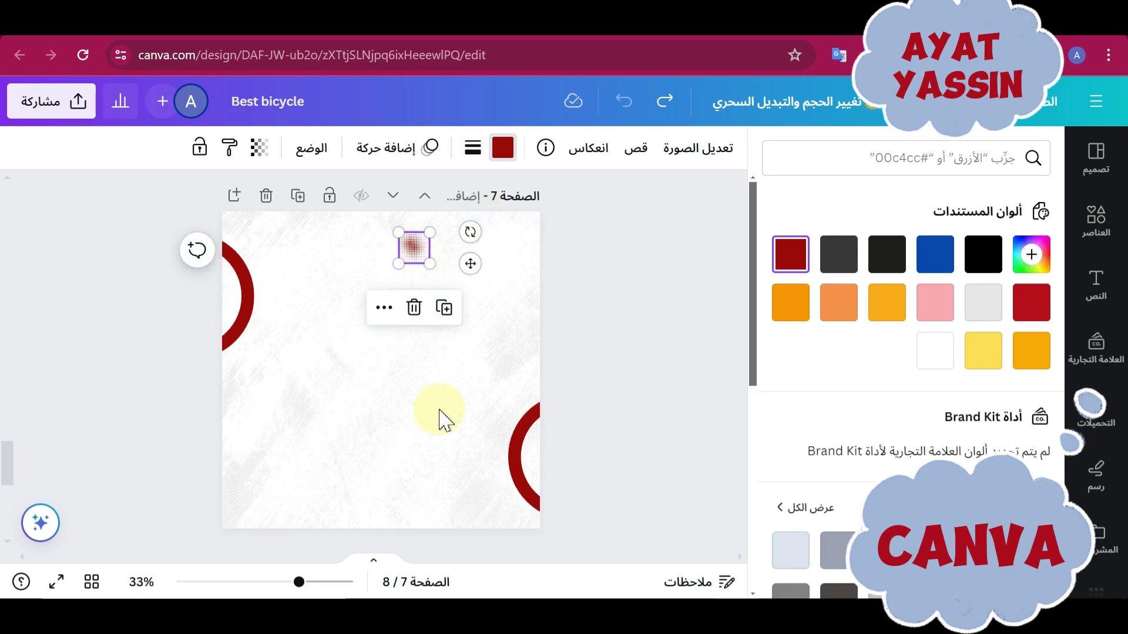
drag(440, 420, 433, 517)
drag(433, 479, 433, 479)
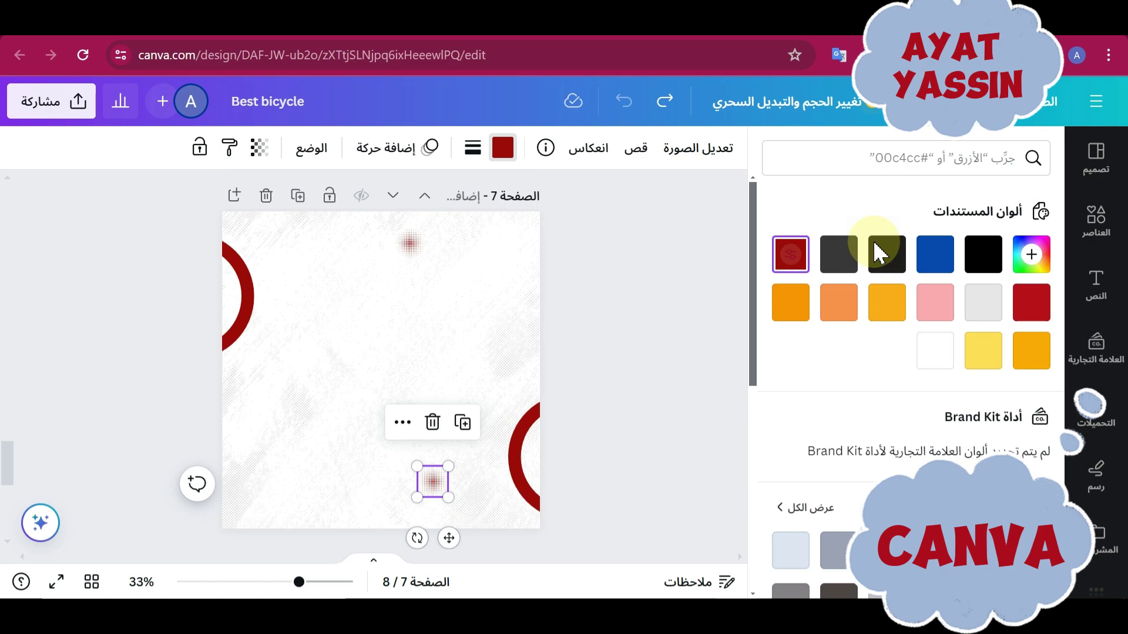
click(1094, 220)
click(935, 158)
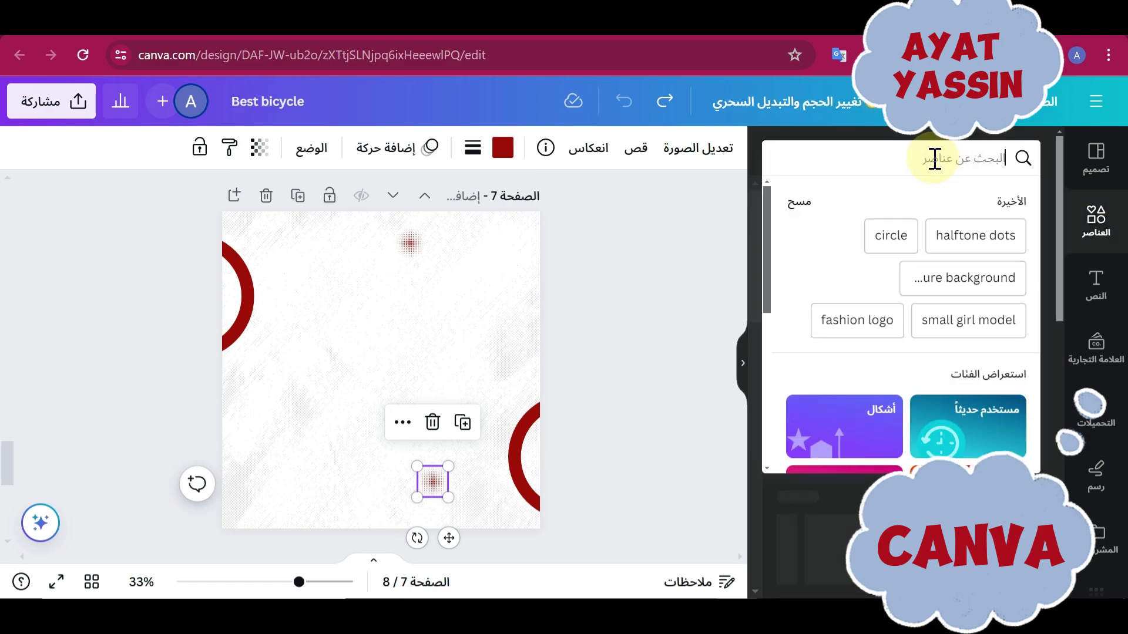
text(fr)
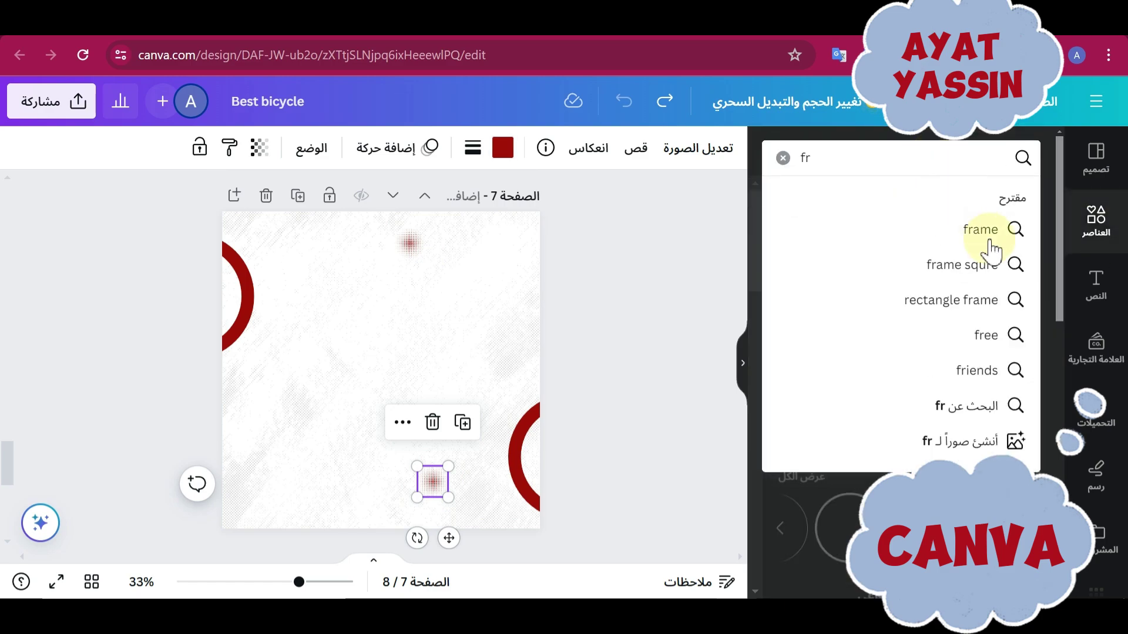
click(977, 301)
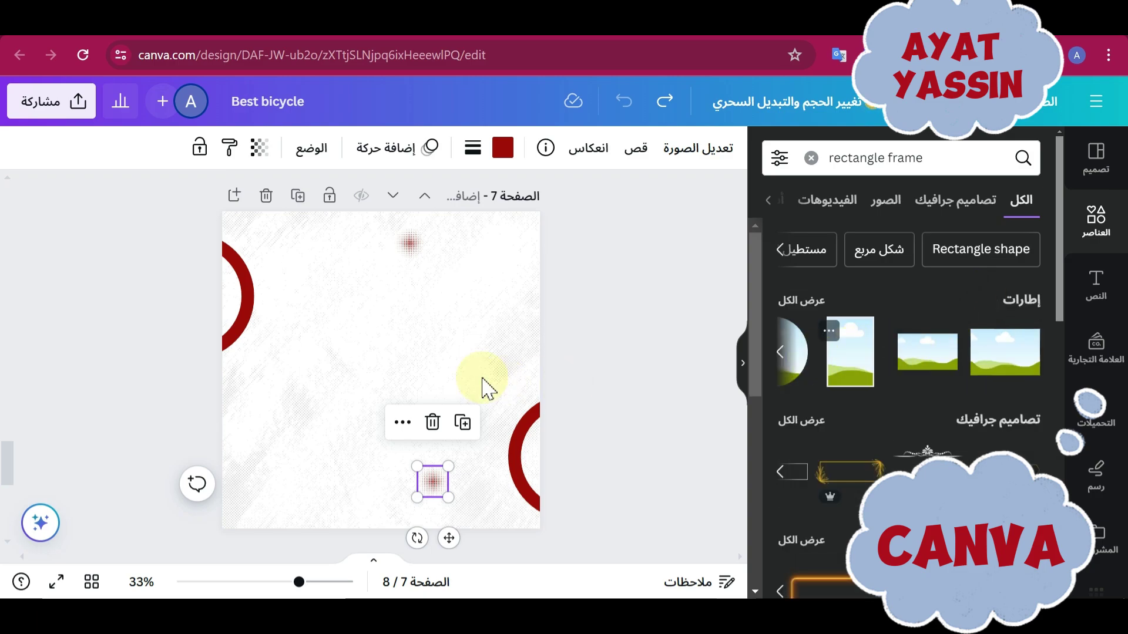
drag(851, 352, 826, 285)
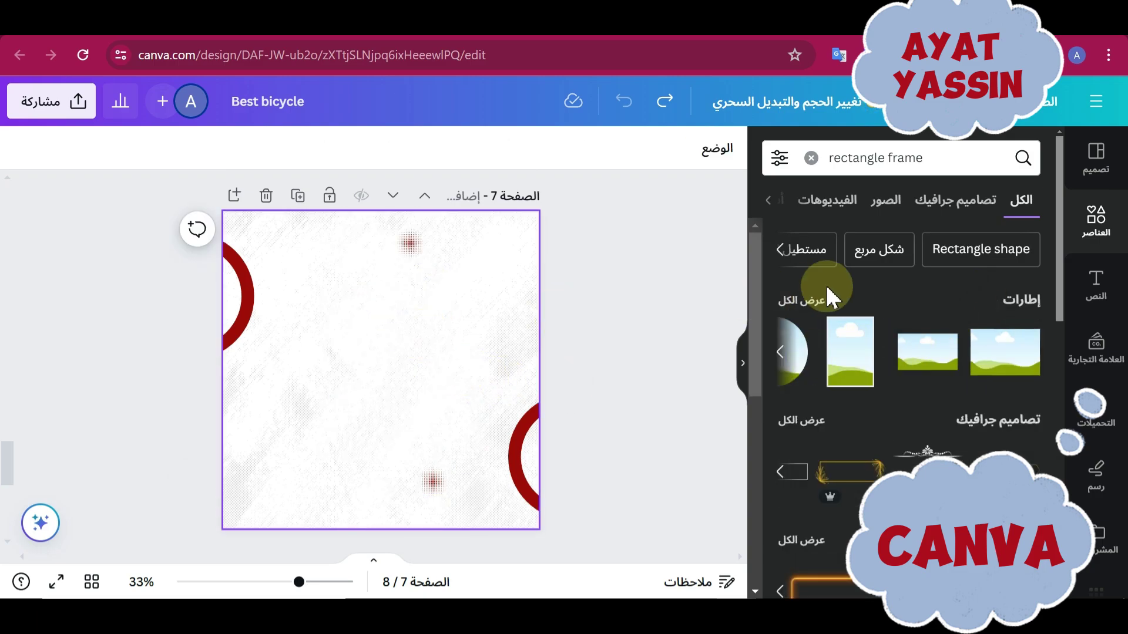
Search the elements for "frame" and add the rounded square frame to the page.
click(852, 164)
text(frame)
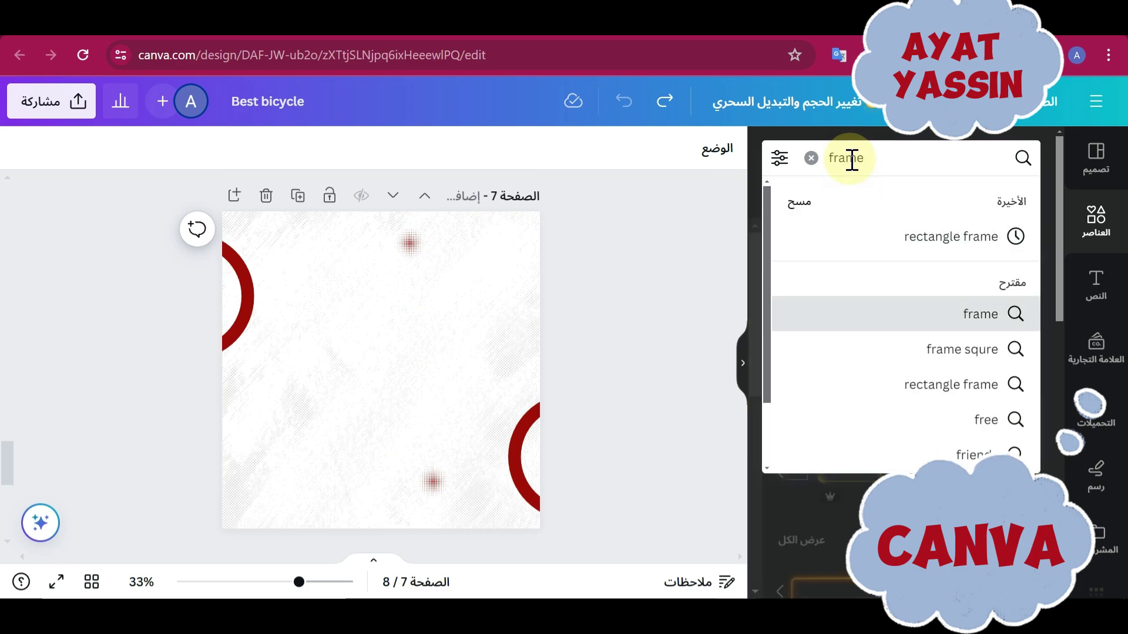
key(Return)
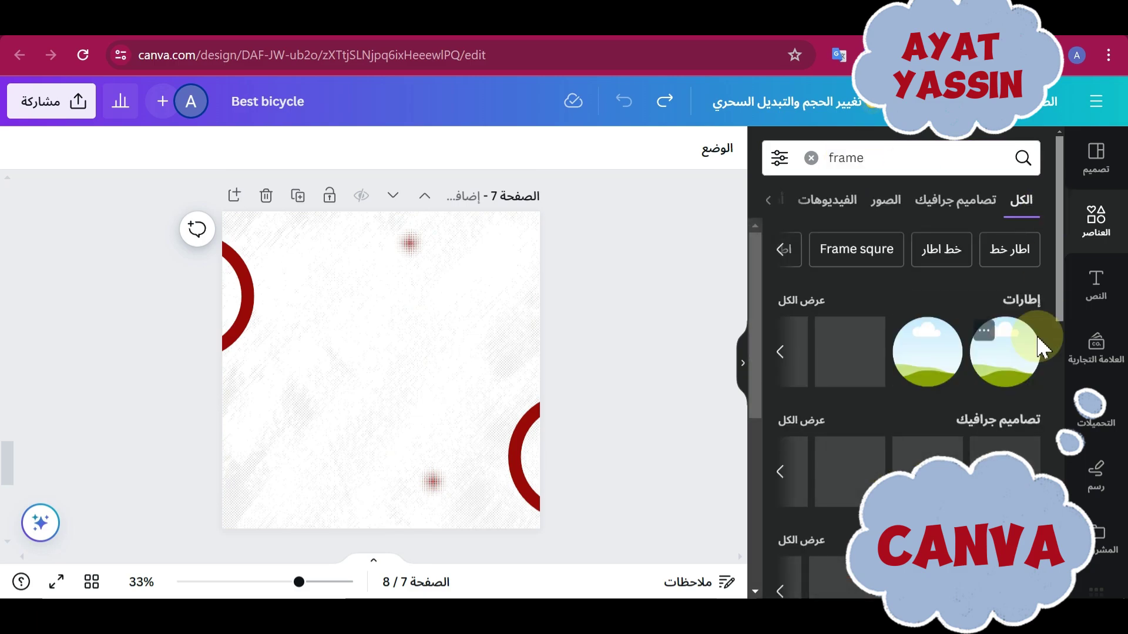
click(785, 361)
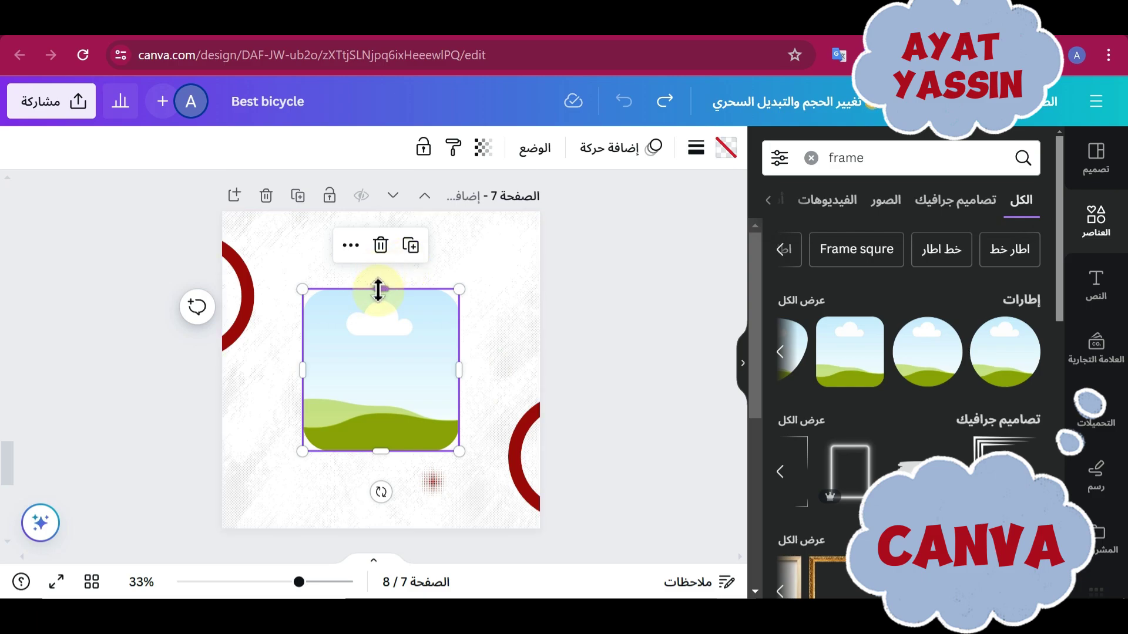
Stretch the rounded frame into a tall, narrow vertical strip and place it near the page's right edge.
drag(381, 283, 382, 227)
drag(383, 474, 382, 474)
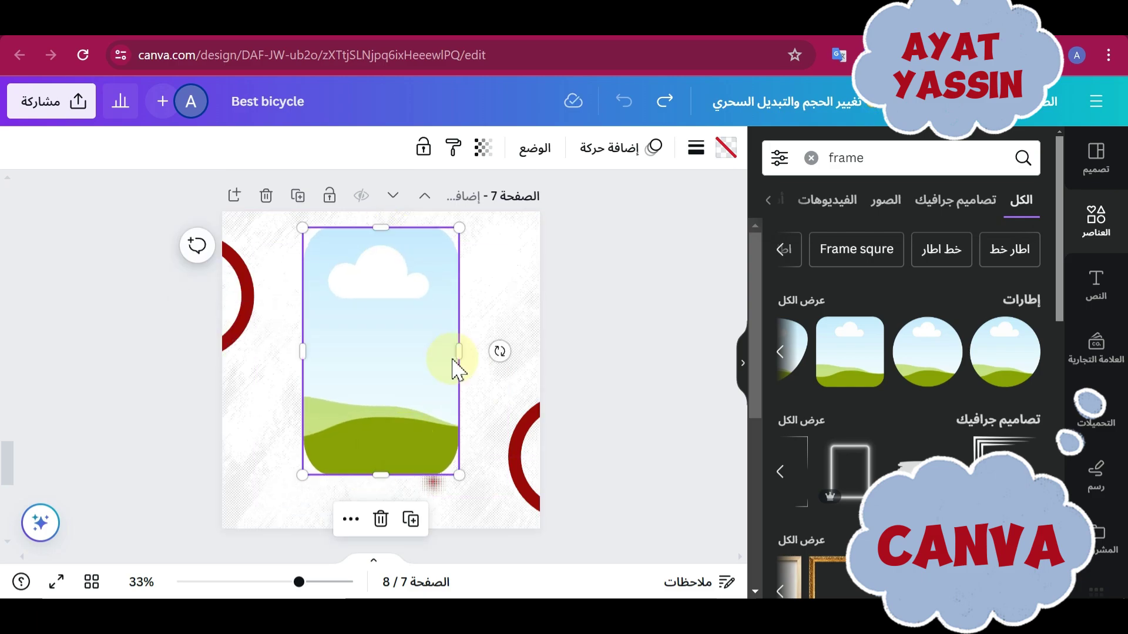
drag(439, 352, 486, 443)
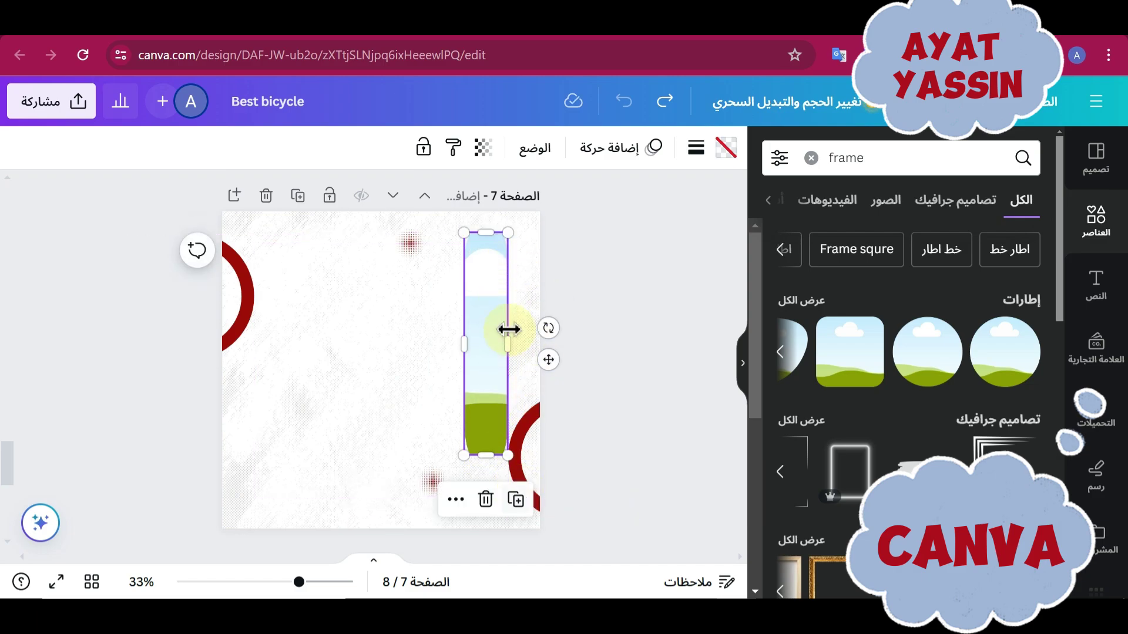
Search the elements for "small girl model" and add the photo of the girl in sunglasses on a yellow background.
double_click(894, 160)
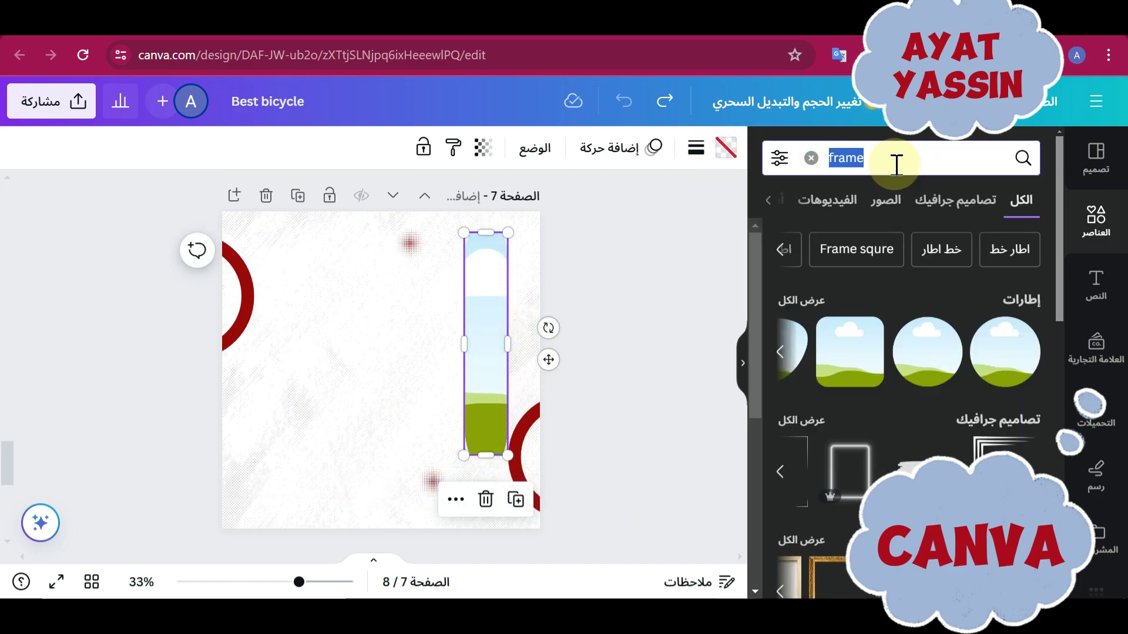
key(BackSpace)
text(sm)
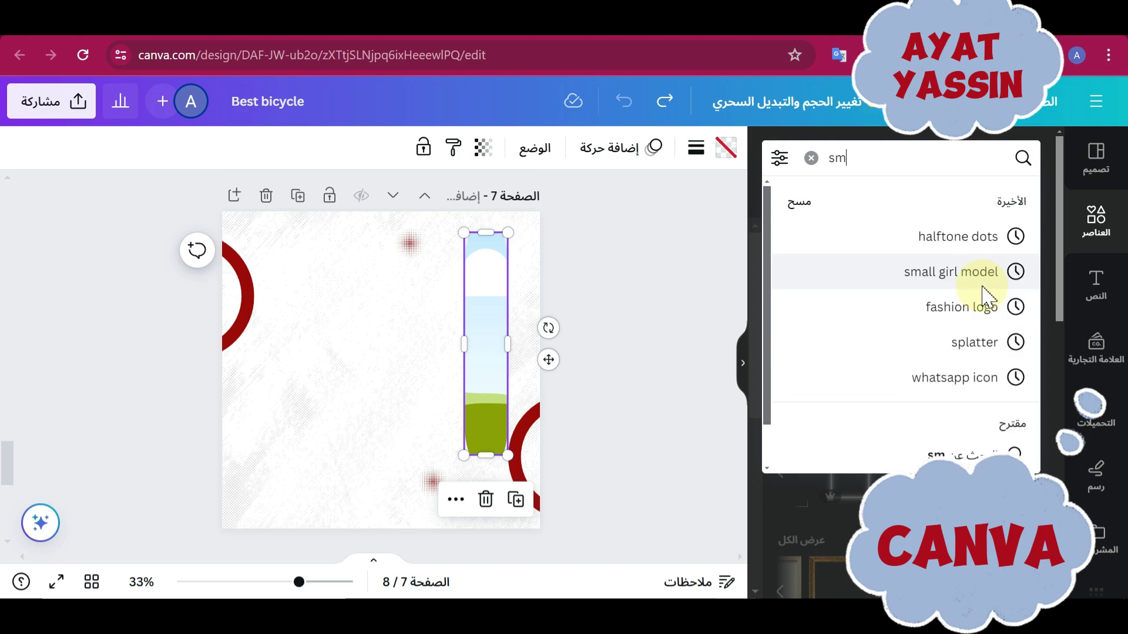
click(938, 241)
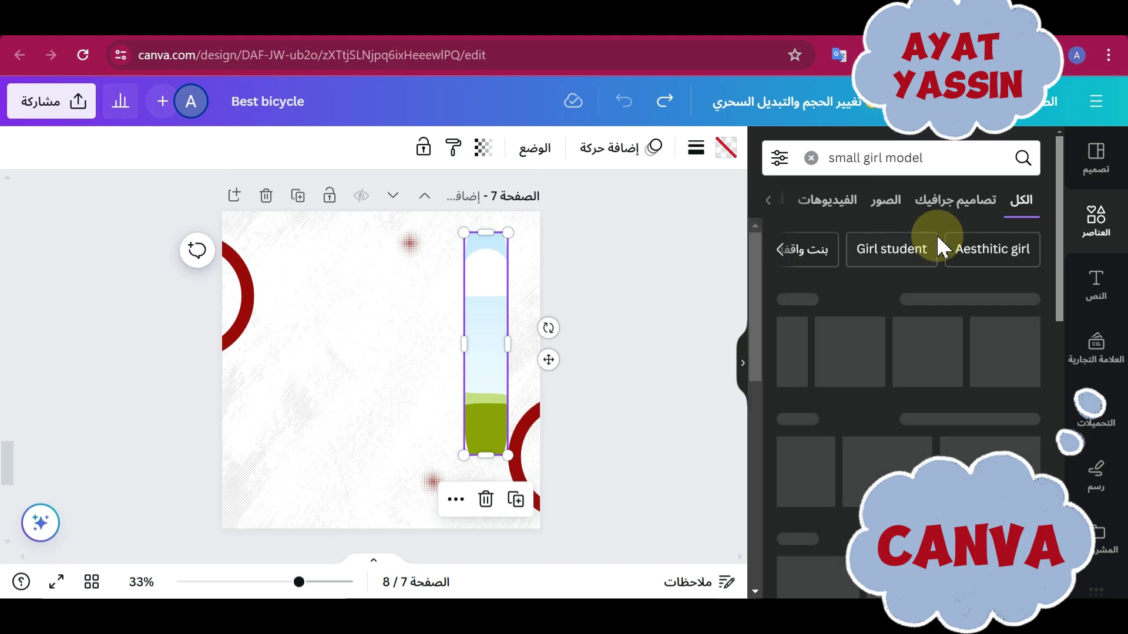
click(992, 449)
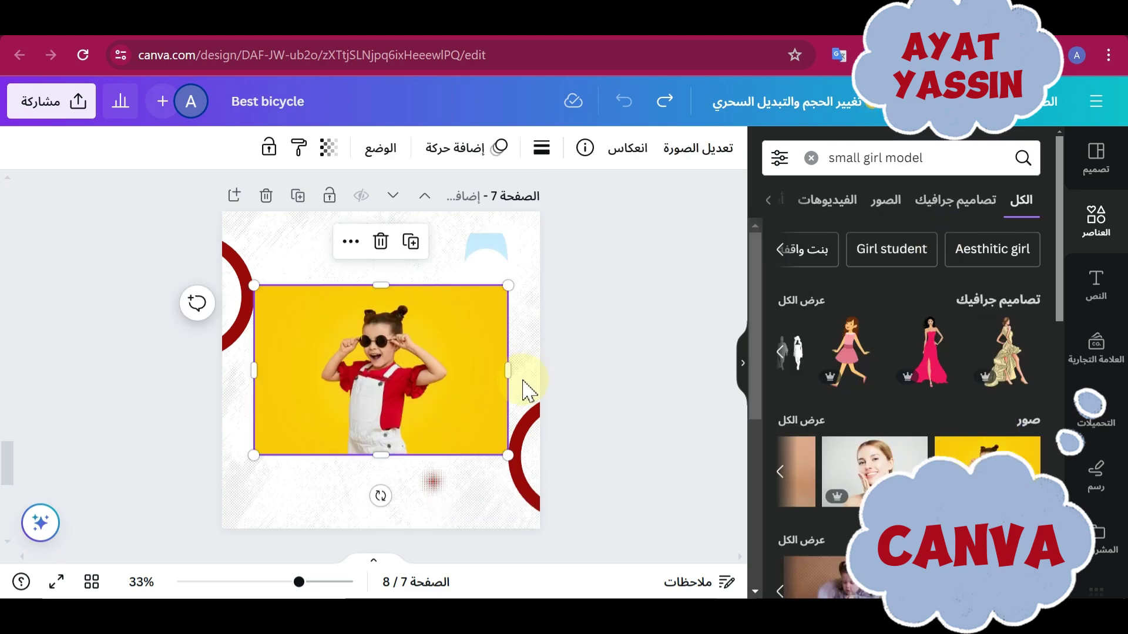
Fill the tall strip frame with the girl photo and shift the photo inside it so only her raised arm shows.
drag(490, 390, 485, 386)
double_click(485, 397)
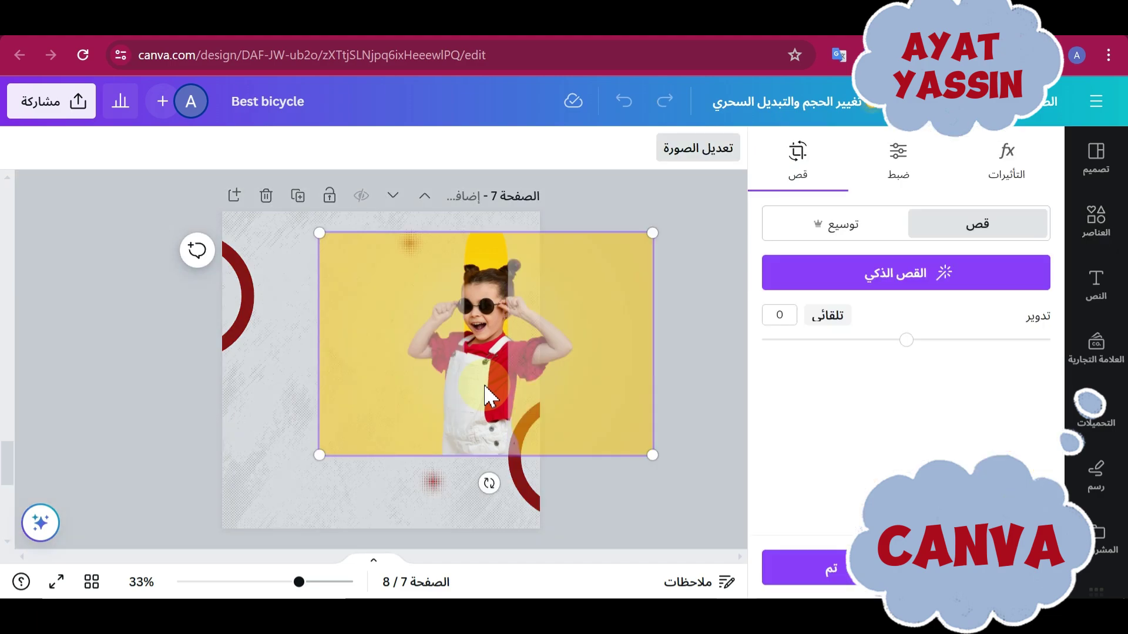
drag(600, 396, 521, 406)
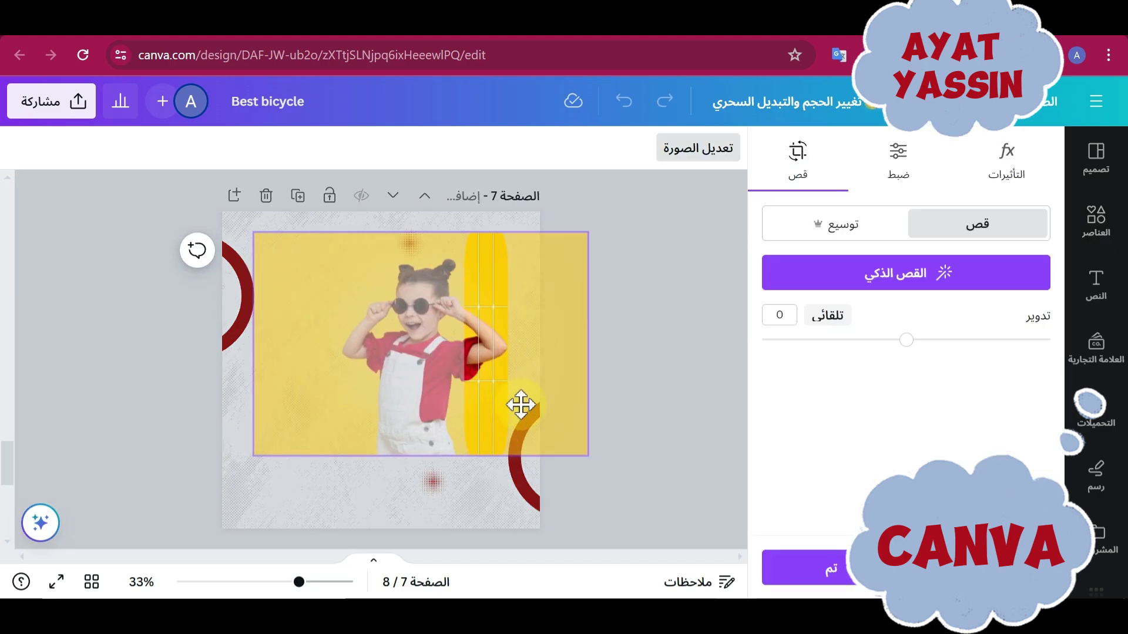
click(645, 402)
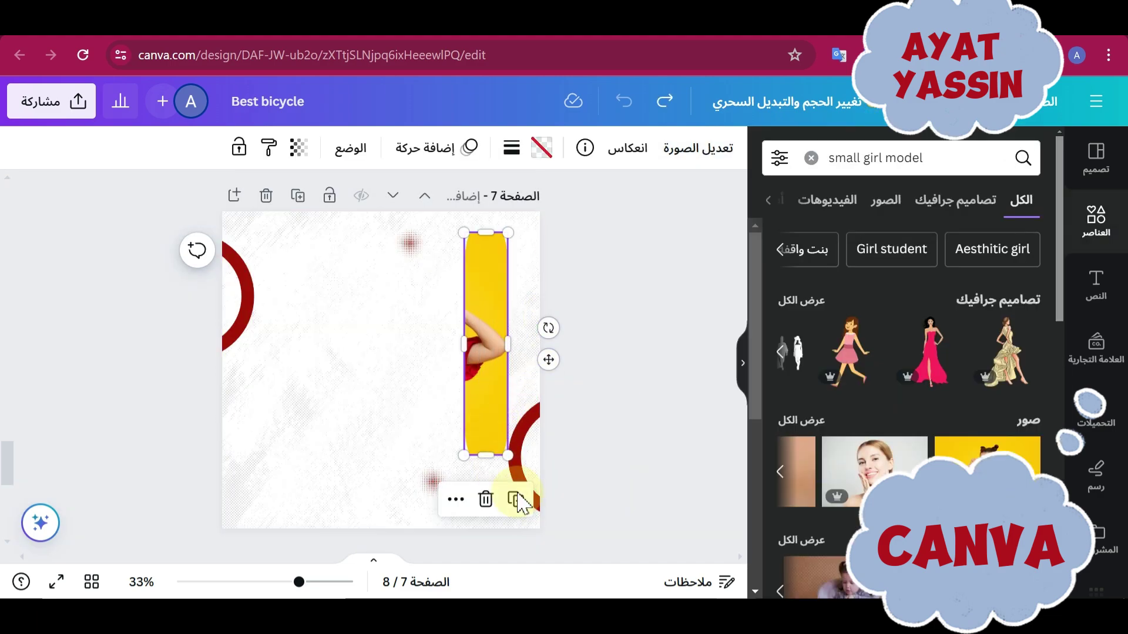
Duplicate the photo-filled strip twice and line the copies up side by side to its left.
drag(484, 429, 401, 424)
click(498, 445)
click(516, 499)
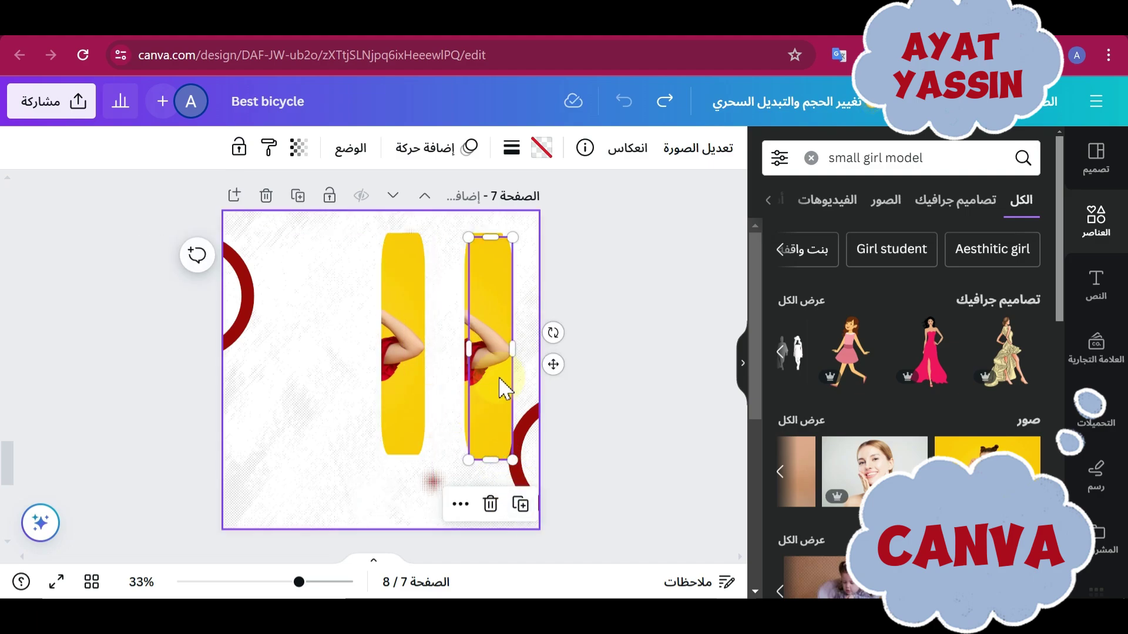
drag(501, 391, 416, 403)
Shorten the middle photo strip from both its upper and lower ends.
click(454, 233)
drag(441, 234, 440, 259)
drag(441, 456, 451, 405)
Enlarge the photo inside the middle strip and reposition it to show half of the girl's face and body.
double_click(452, 404)
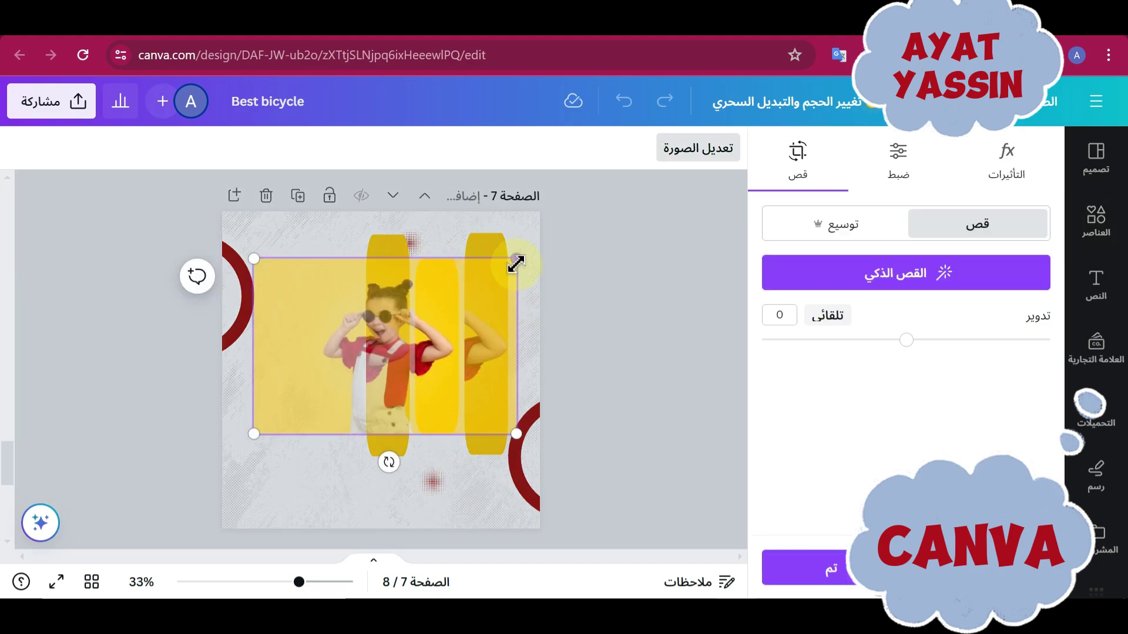
drag(516, 261, 582, 229)
drag(499, 360, 505, 370)
click(654, 388)
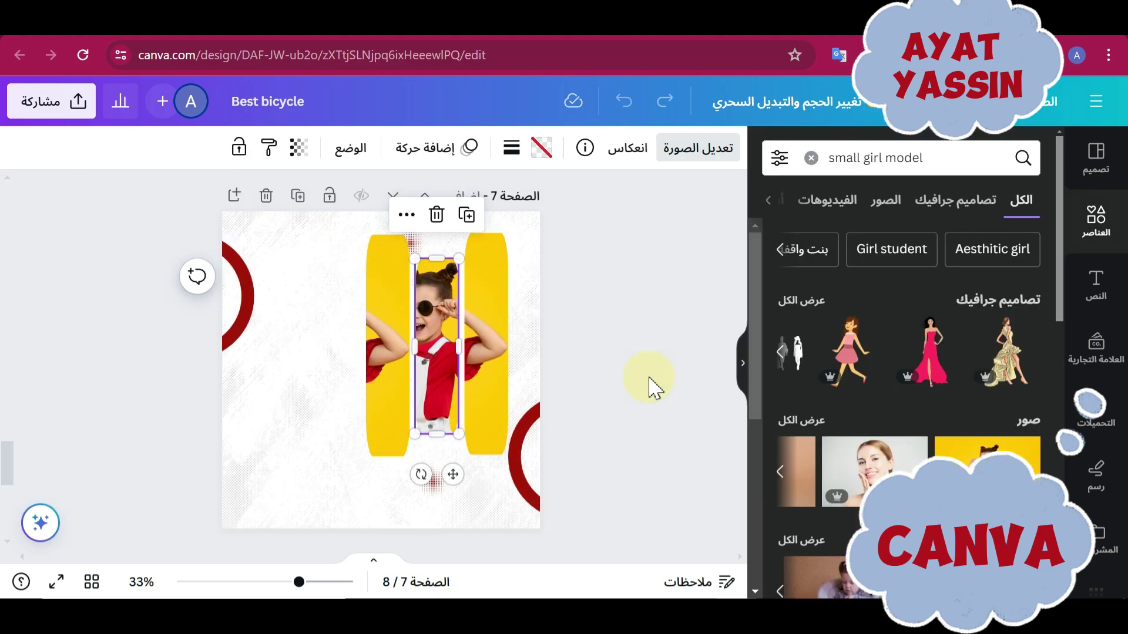
Move the left strip close to the middle one and shift its photo so the girl continues across the strips.
drag(432, 399, 388, 408)
click(388, 411)
double_click(387, 408)
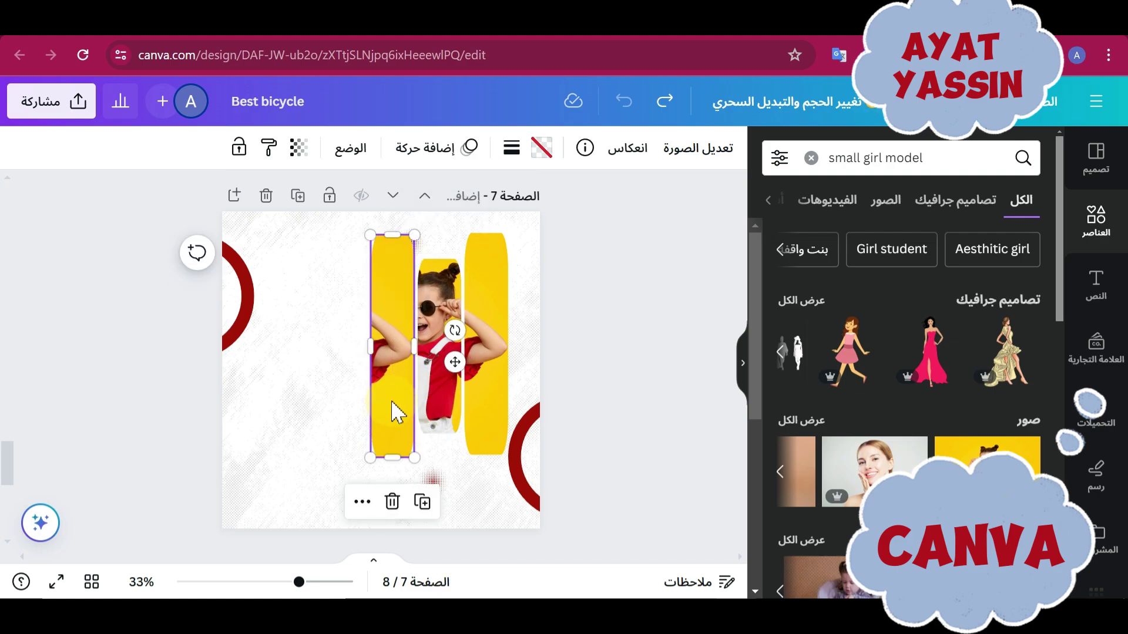
drag(468, 403, 545, 362)
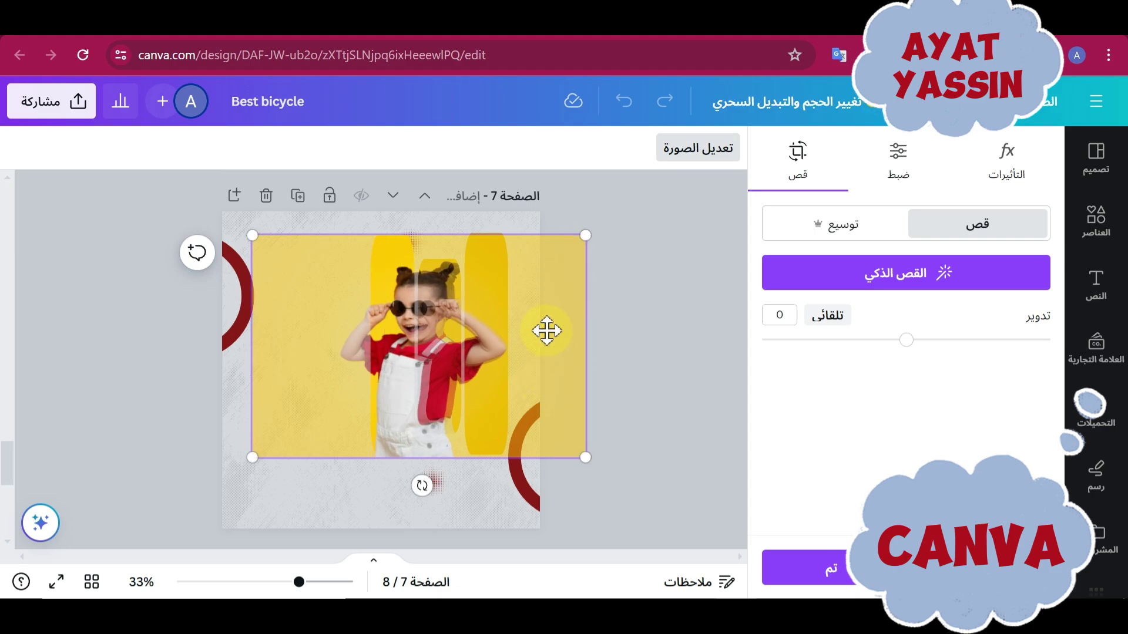
click(635, 346)
click(624, 431)
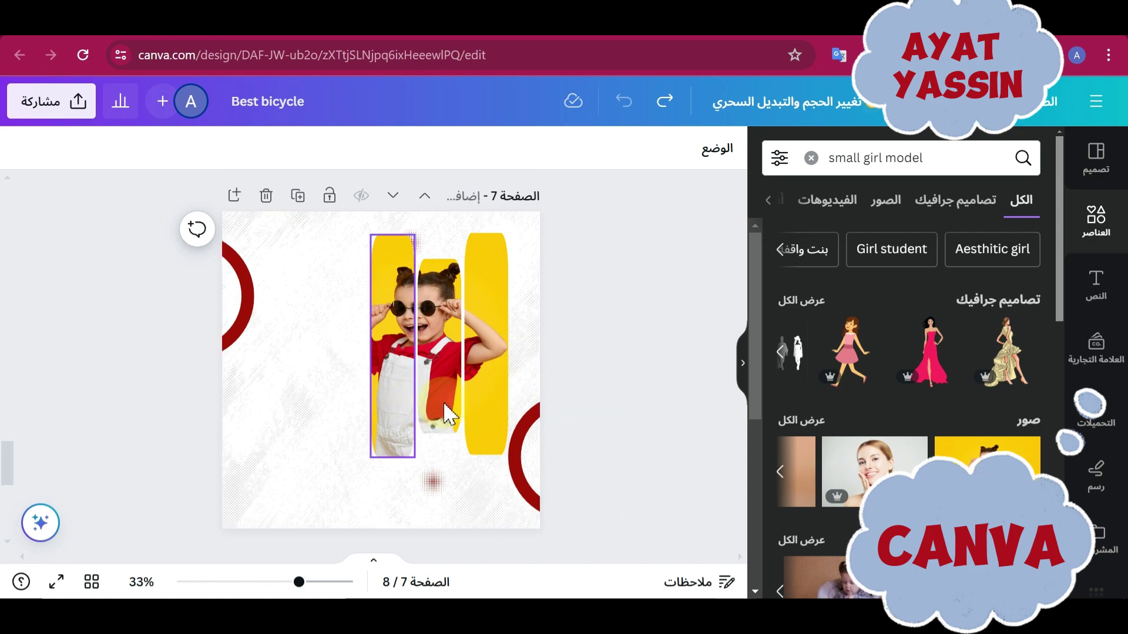
click(467, 324)
click(470, 217)
click(507, 352)
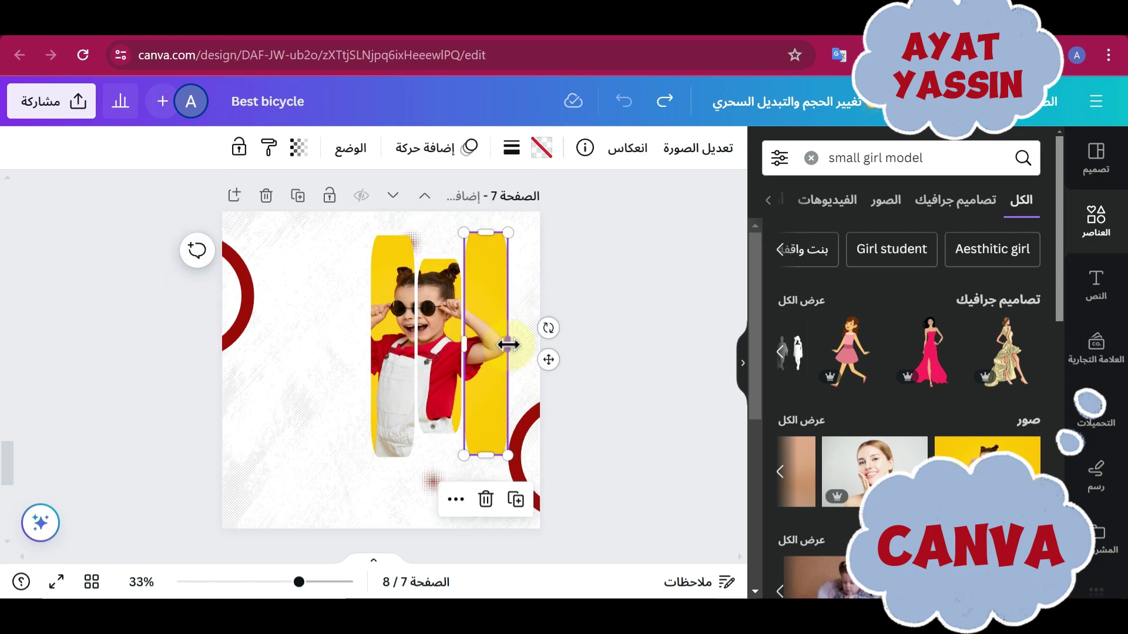
drag(502, 342, 497, 343)
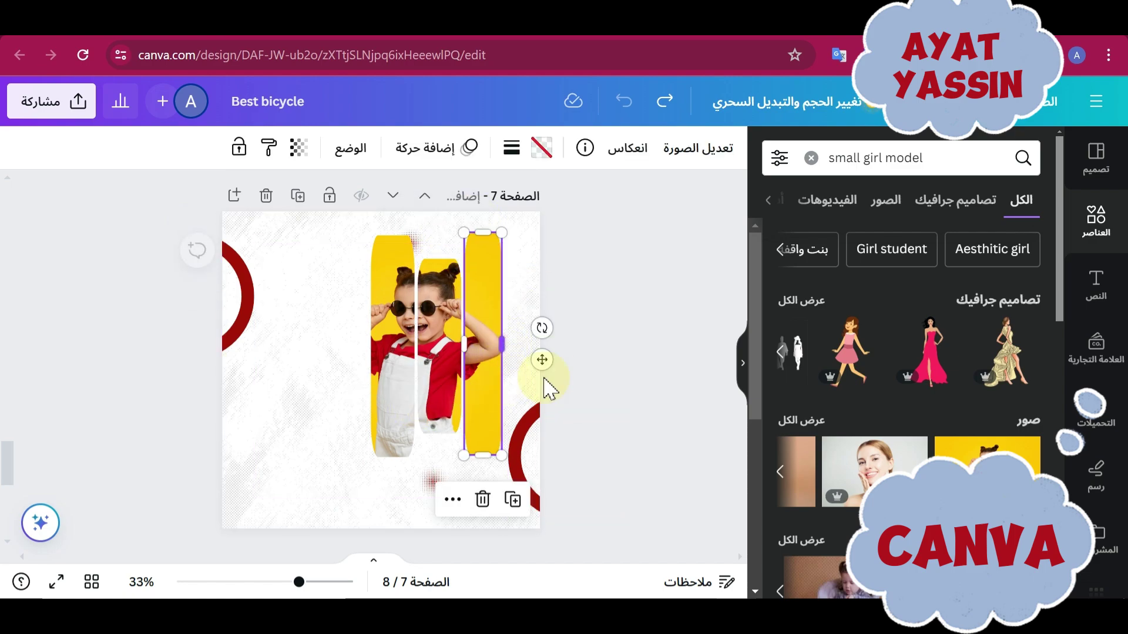
Select all three photo strips together and scale them down slightly near the page's right side.
shift+click(441, 412)
shift+click(390, 418)
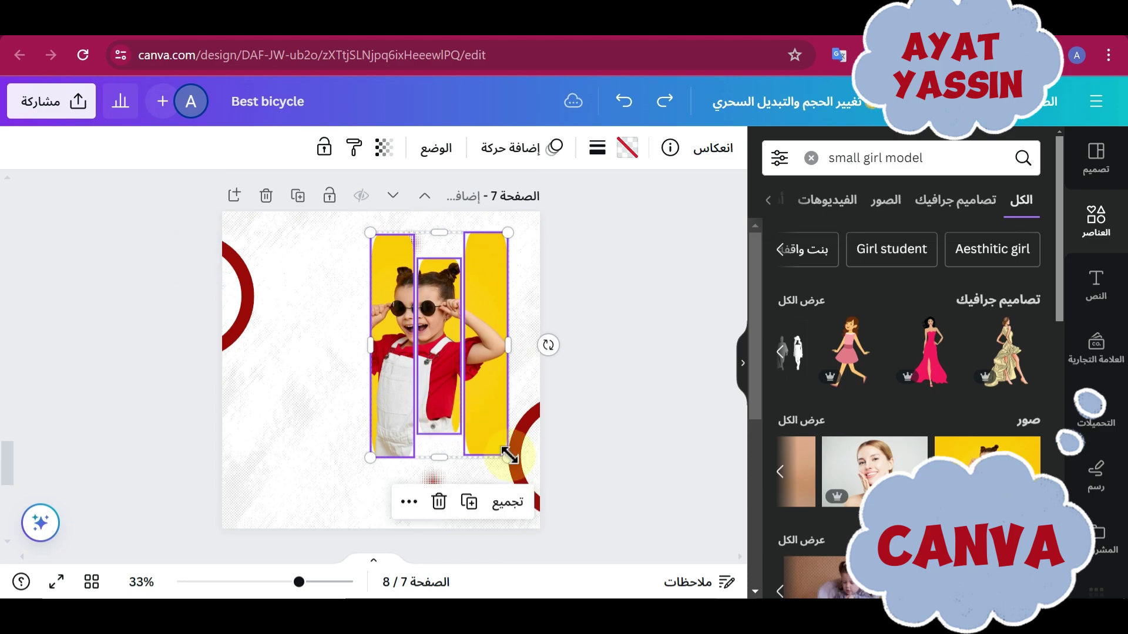
mouse_move(499, 452)
mouse_down()
mouse_move(485, 434)
mouse_move(496, 436)
mouse_up()
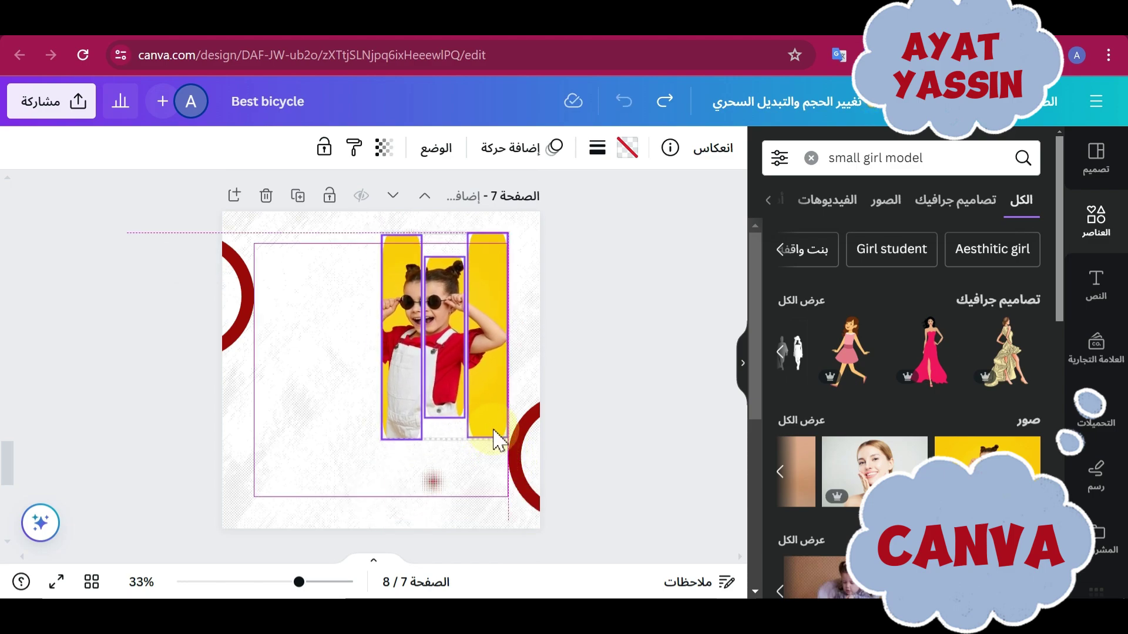
Duplicate the short middle strip and place the copy to the left of the three photo strips.
click(459, 399)
click(480, 229)
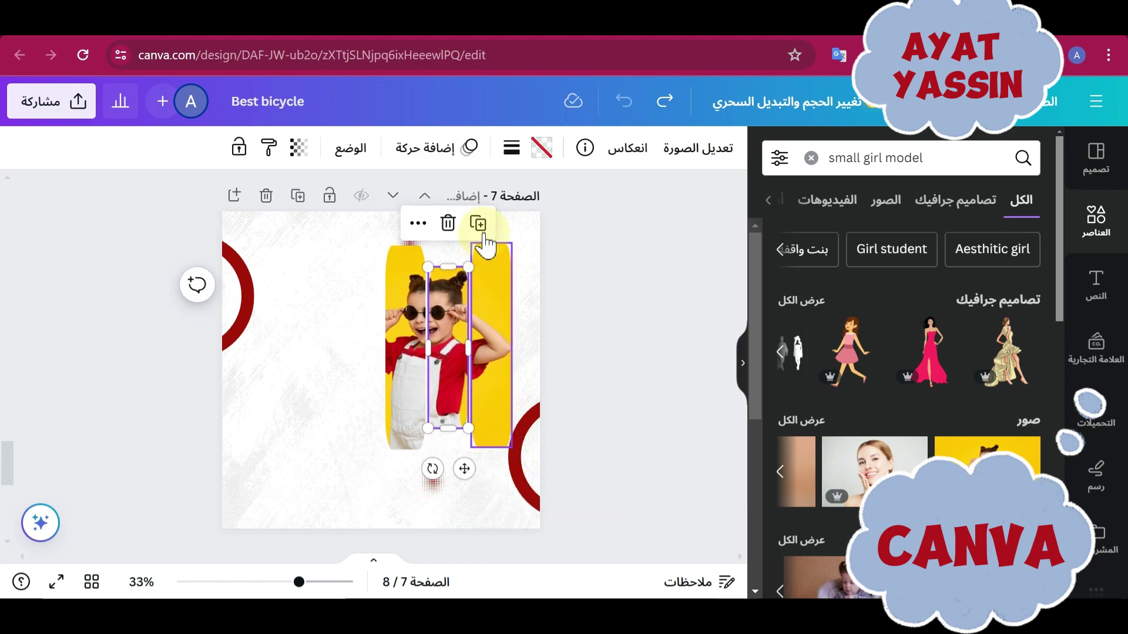
drag(452, 388, 365, 384)
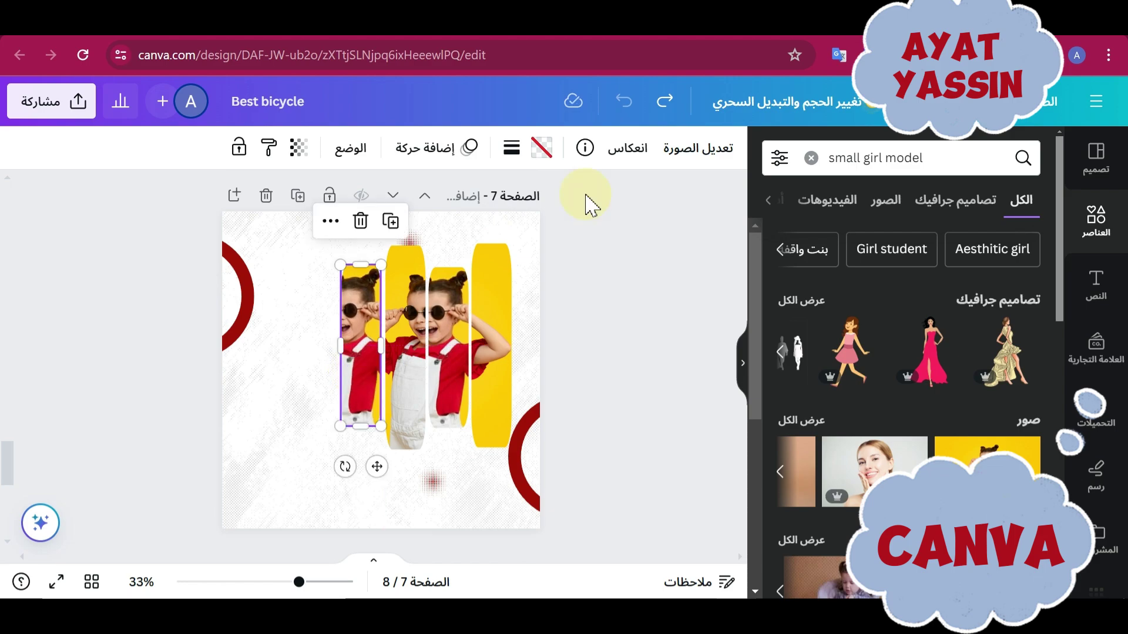
Fill the copied leftmost strip with the solid dark red document colour #990909.
click(541, 150)
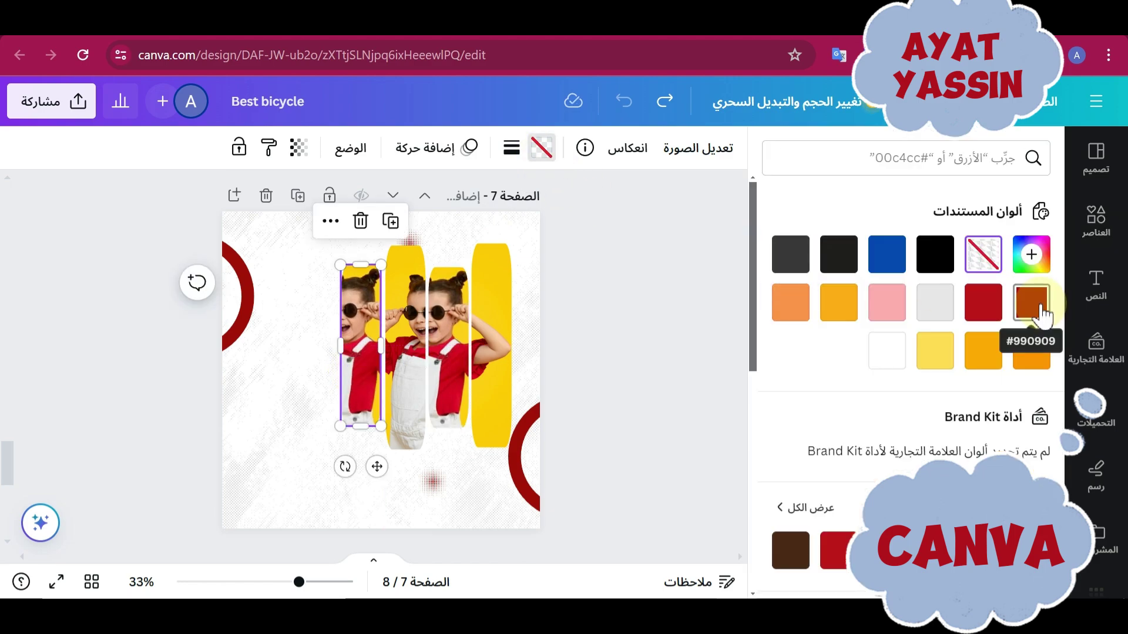
click(1031, 302)
click(645, 301)
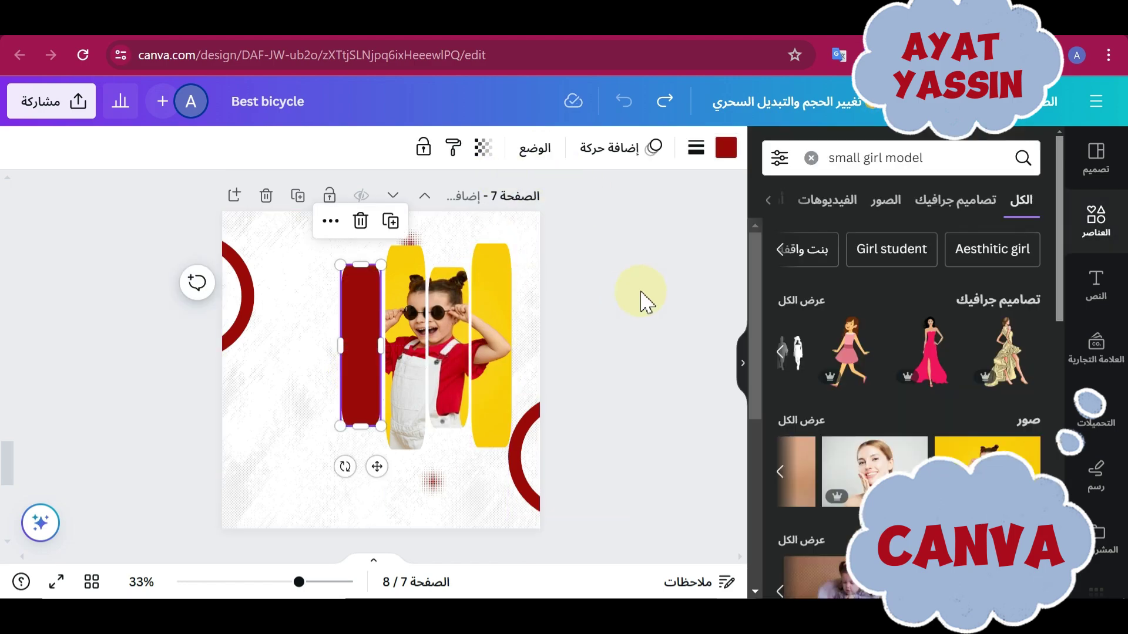
Add a heading reading "Nora Fashion Sale" and position it over the page's left side beside the dark red strip.
click(1096, 286)
text(t)
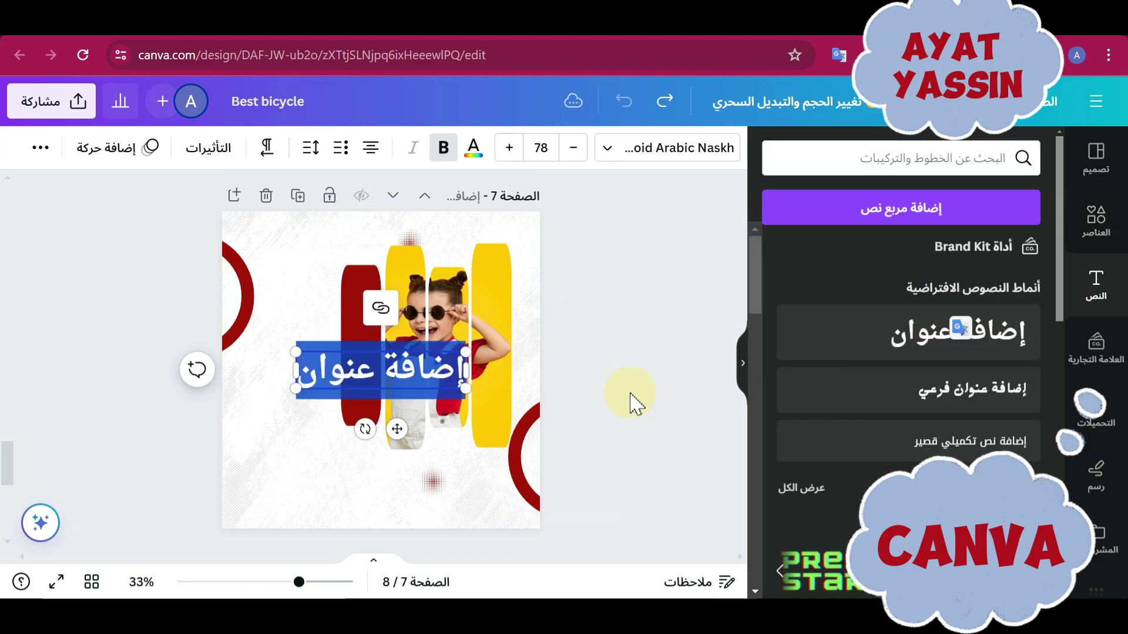
text(Nora)
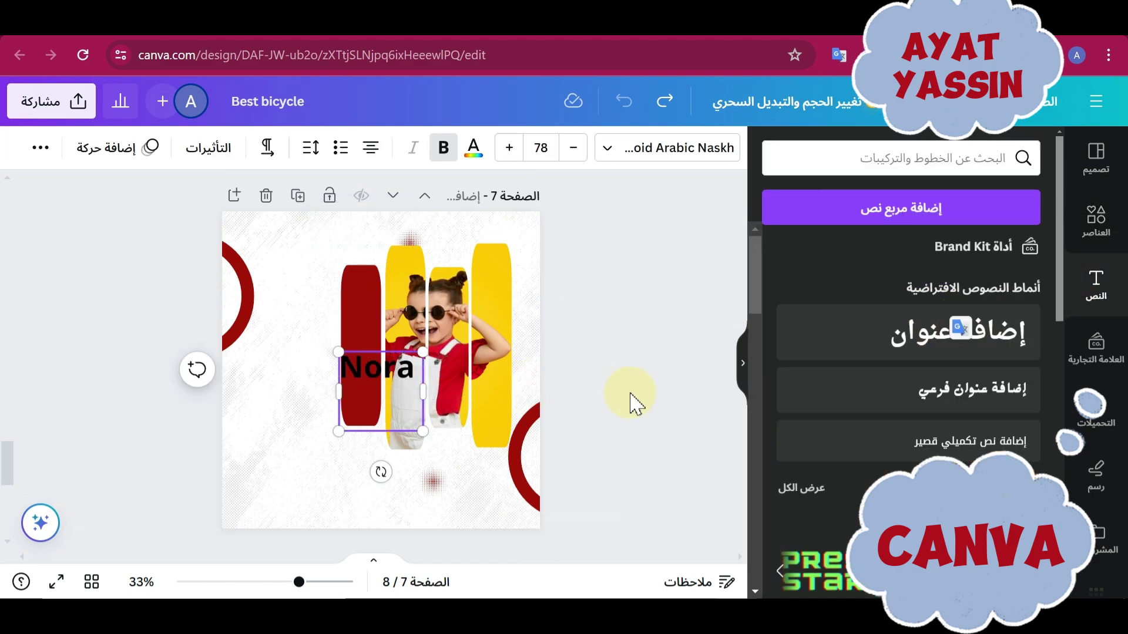
text( Fashion Sale)
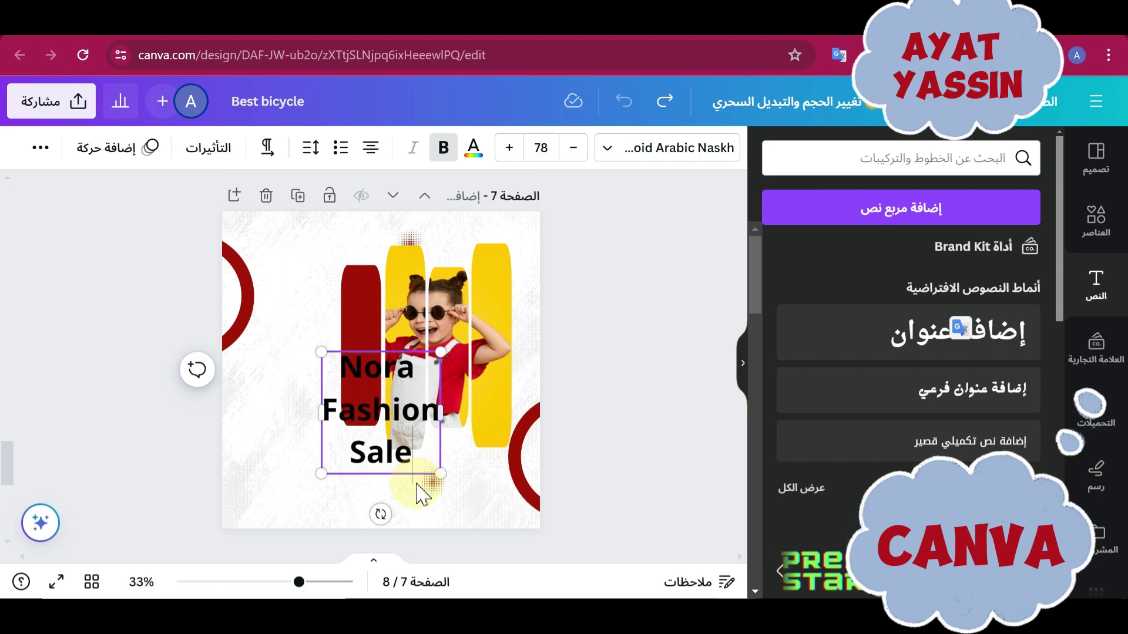
click(302, 423)
drag(403, 386, 322, 343)
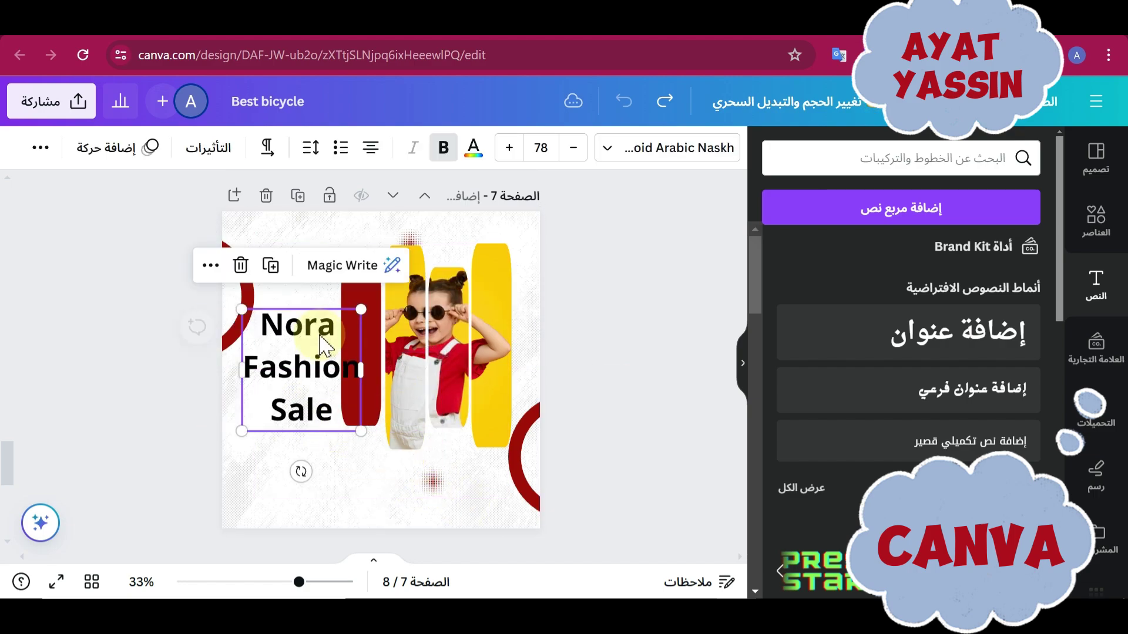
Set the heading's word "Nora" in the Afsaneh font and "Fashion Sale" in DG Ghayaty.
double_click(323, 344)
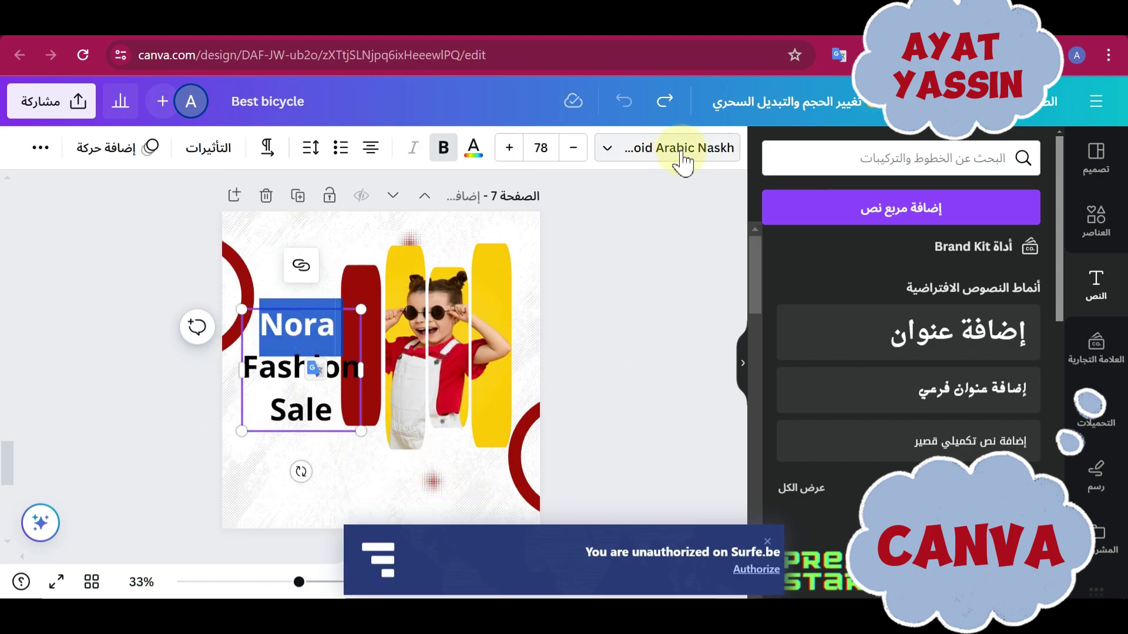
click(767, 541)
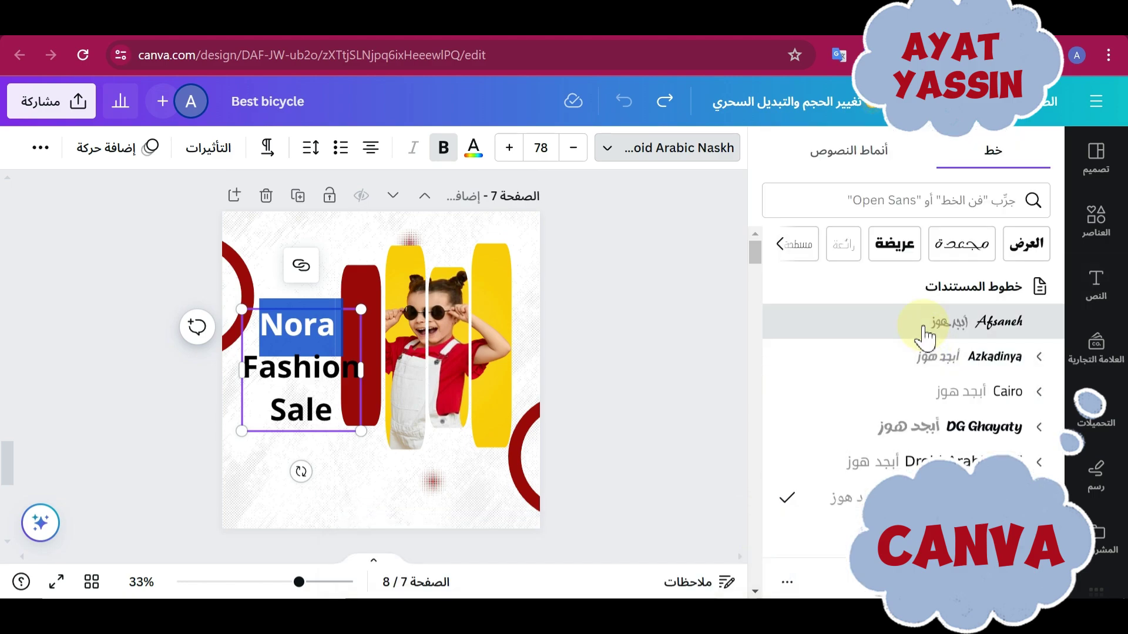
click(924, 336)
drag(333, 420, 243, 360)
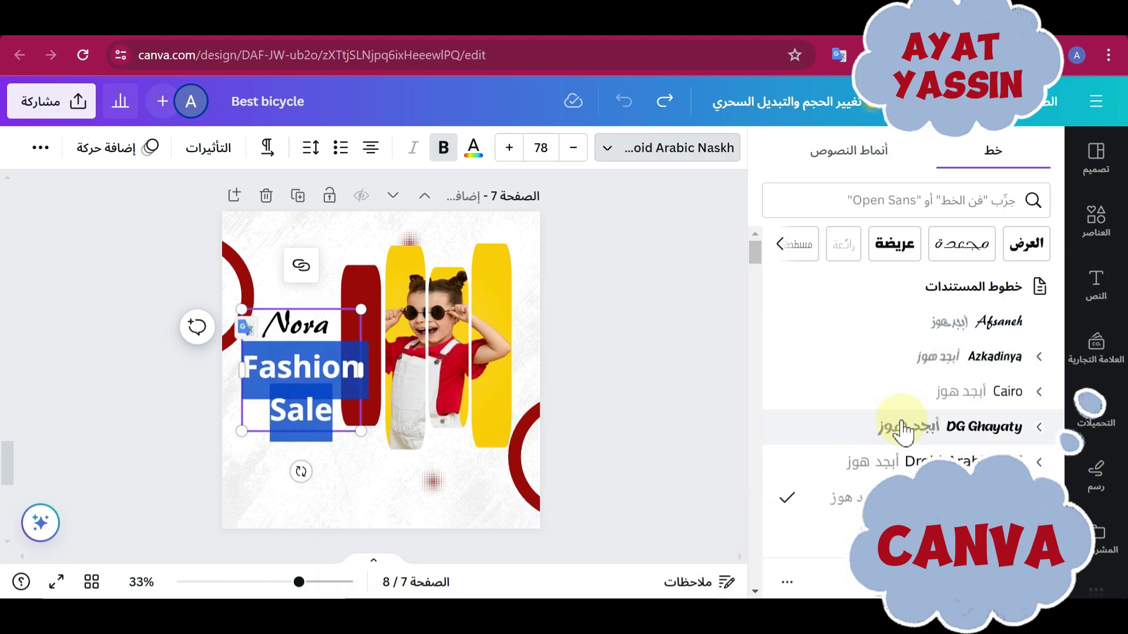
Tighten the line spacing of the whole heading and left-align its text.
key(ctrl+a)
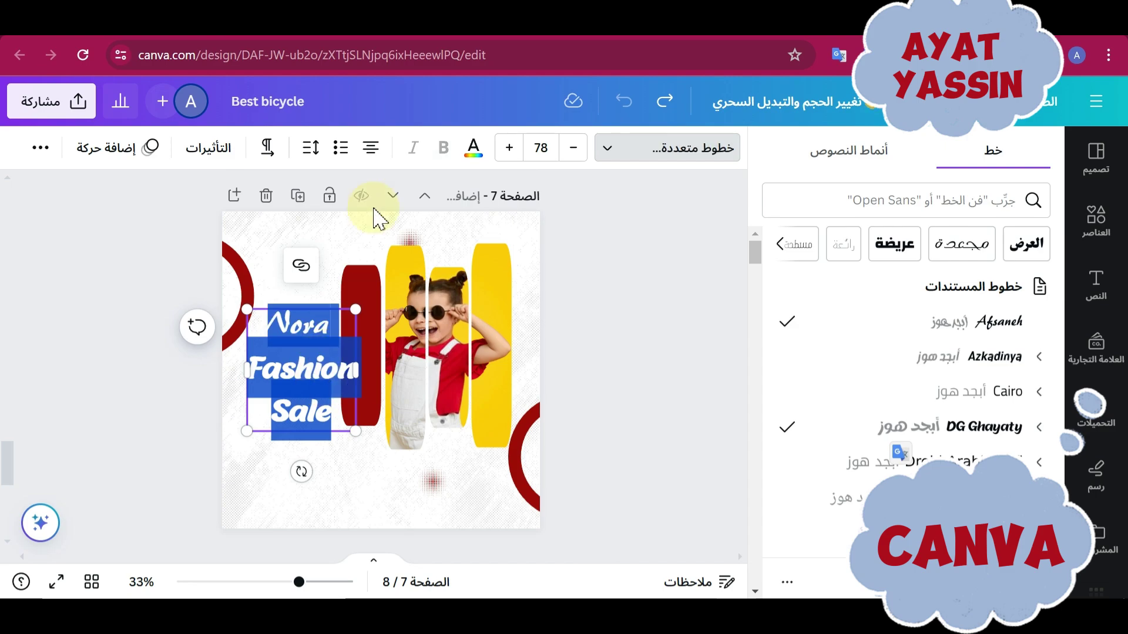
click(313, 156)
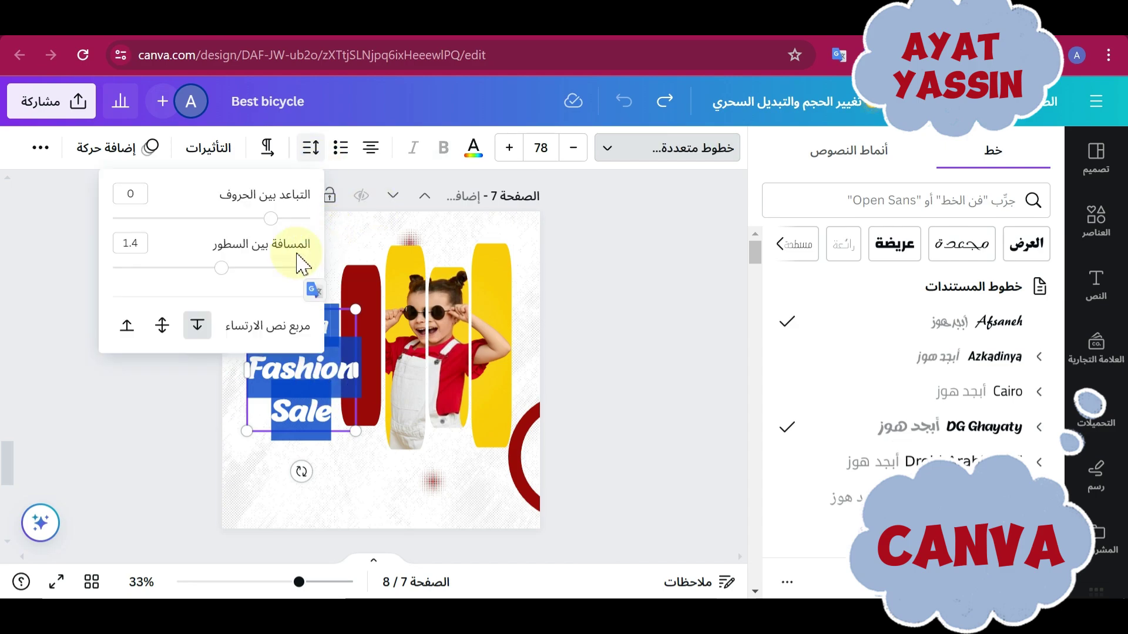
click(244, 268)
click(371, 148)
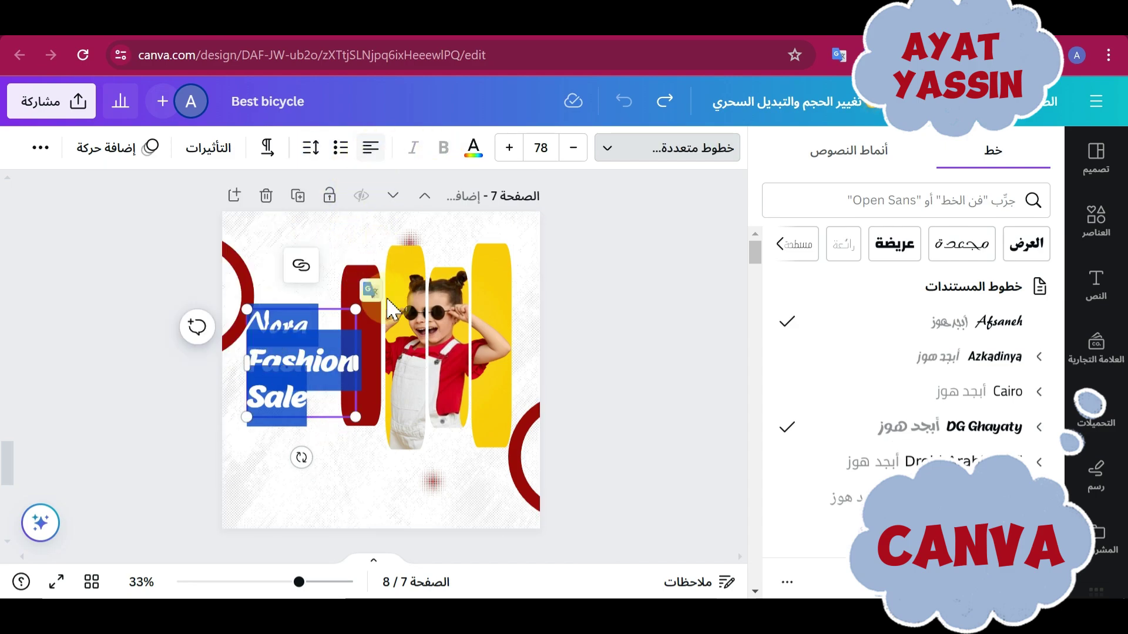
Tilt the heading slightly counterclockwise and colour the word "Sale" with the dark red document colour.
drag(302, 458, 314, 458)
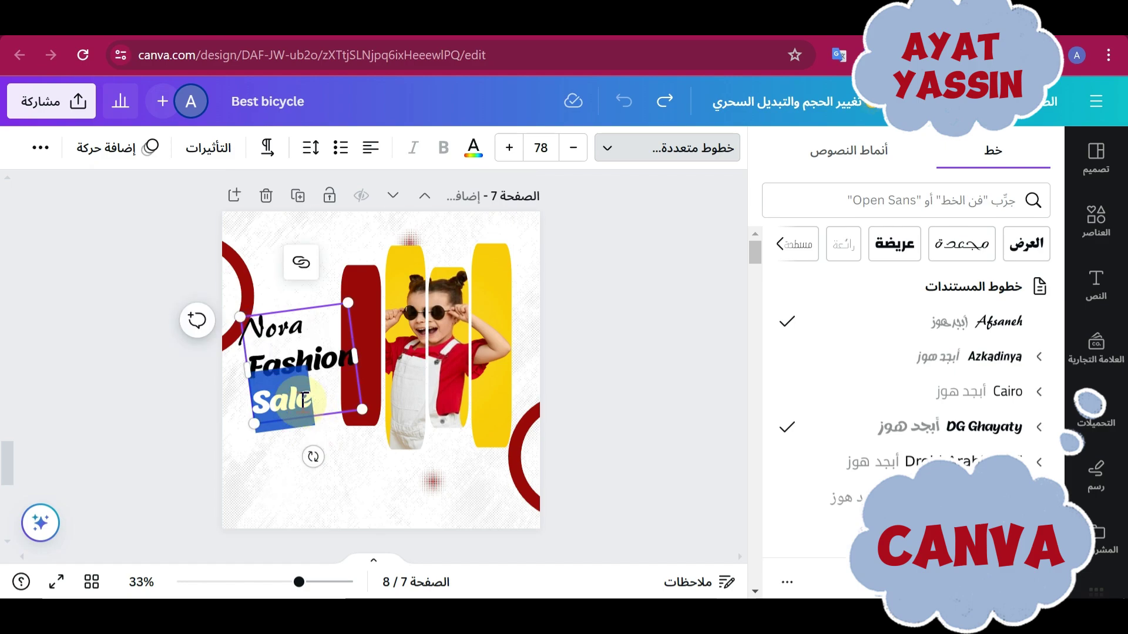
click(475, 150)
click(788, 258)
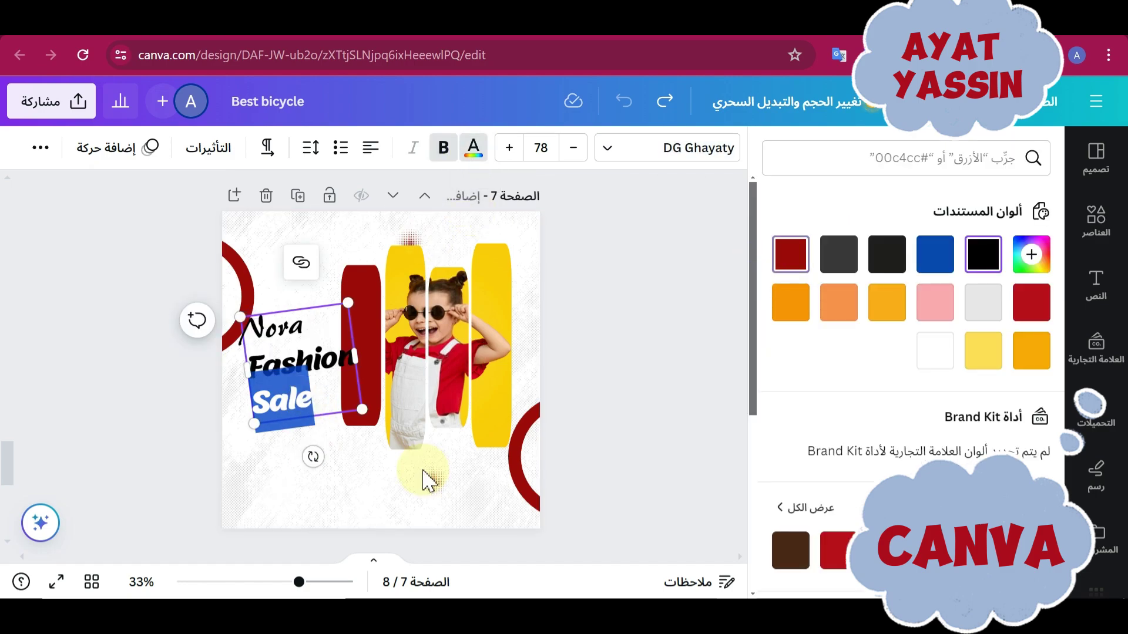
Scale the heading down to font size 71.2 and shift the small red halftone dot above the strips slightly left.
drag(364, 405, 342, 394)
drag(408, 243, 387, 239)
drag(297, 384, 311, 401)
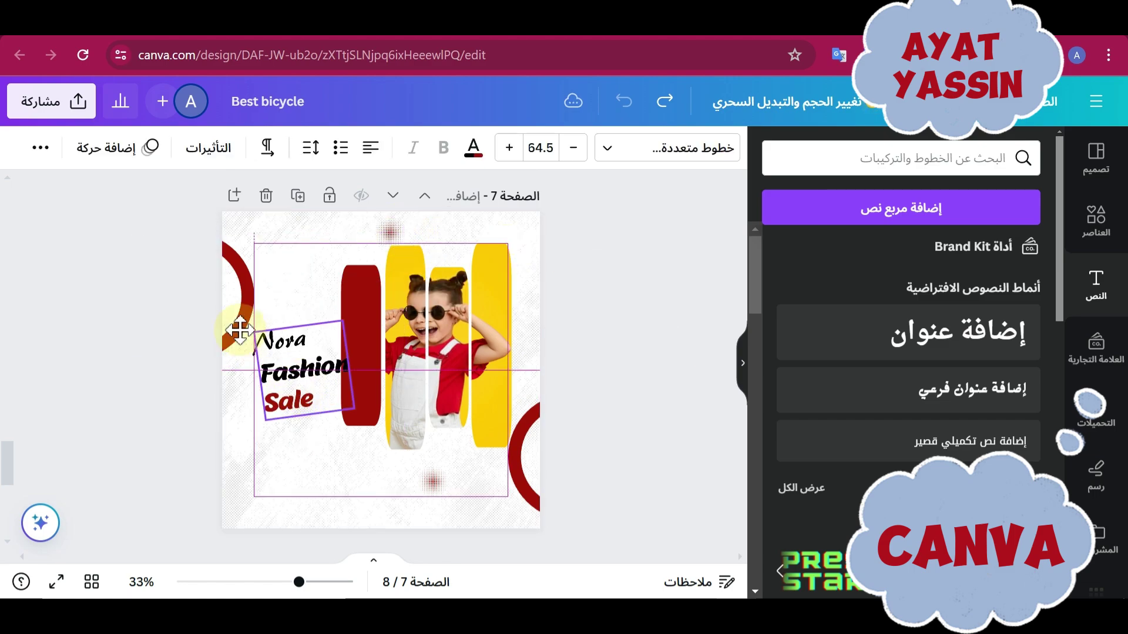
mouse_move(248, 338)
mouse_down()
mouse_move(230, 331)
mouse_move(268, 345)
mouse_up()
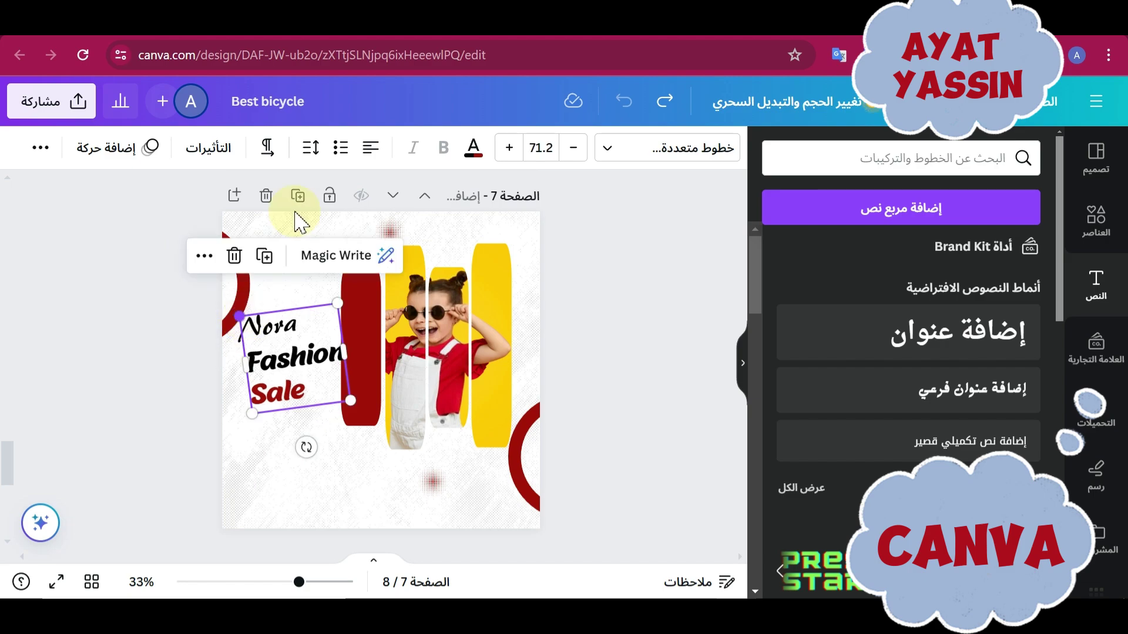
Apply the Lift text effect to the heading with an intensity of 50.
click(225, 169)
click(813, 262)
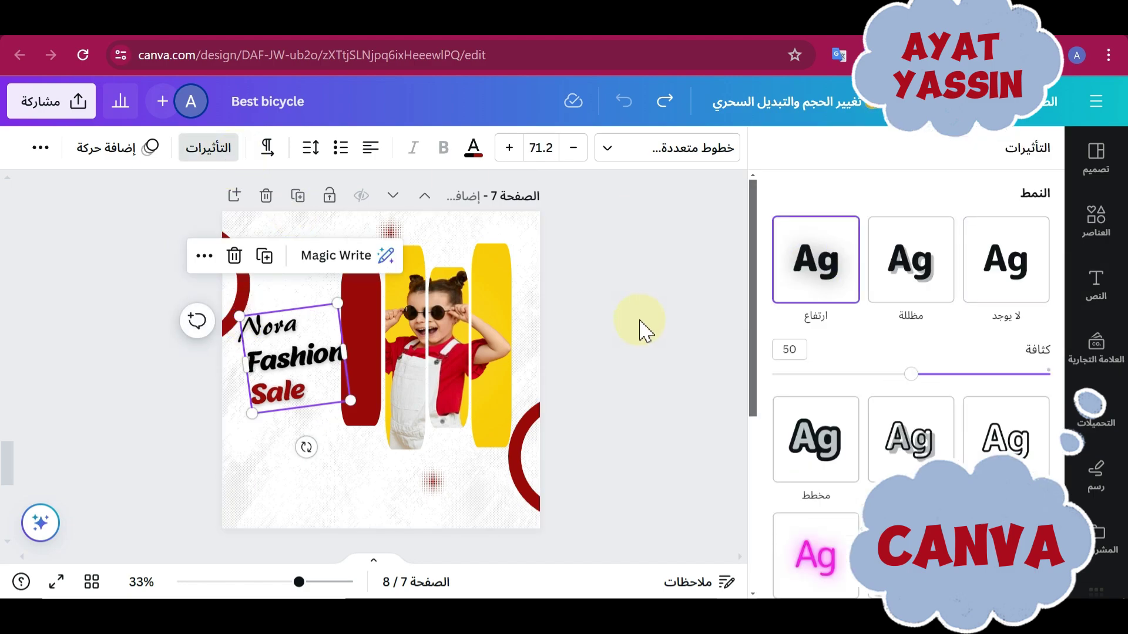
key(Escape)
click(641, 329)
Find a "fashion logo" graphic in the elements library and place the gold flower logo small in the page's upper-left area.
click(1096, 221)
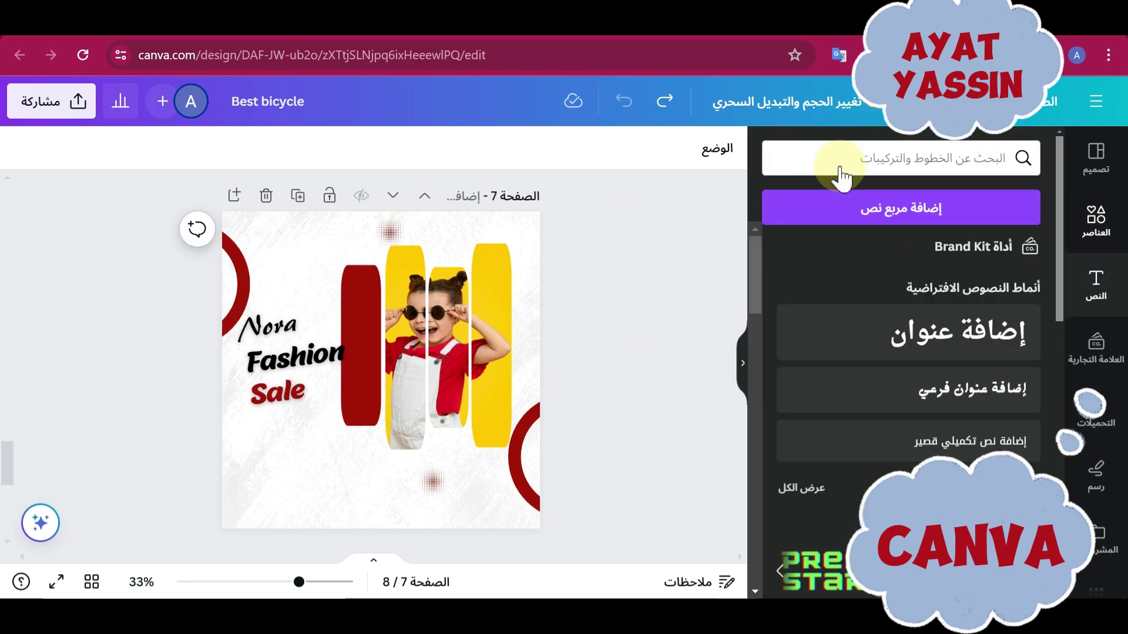
text(fa)
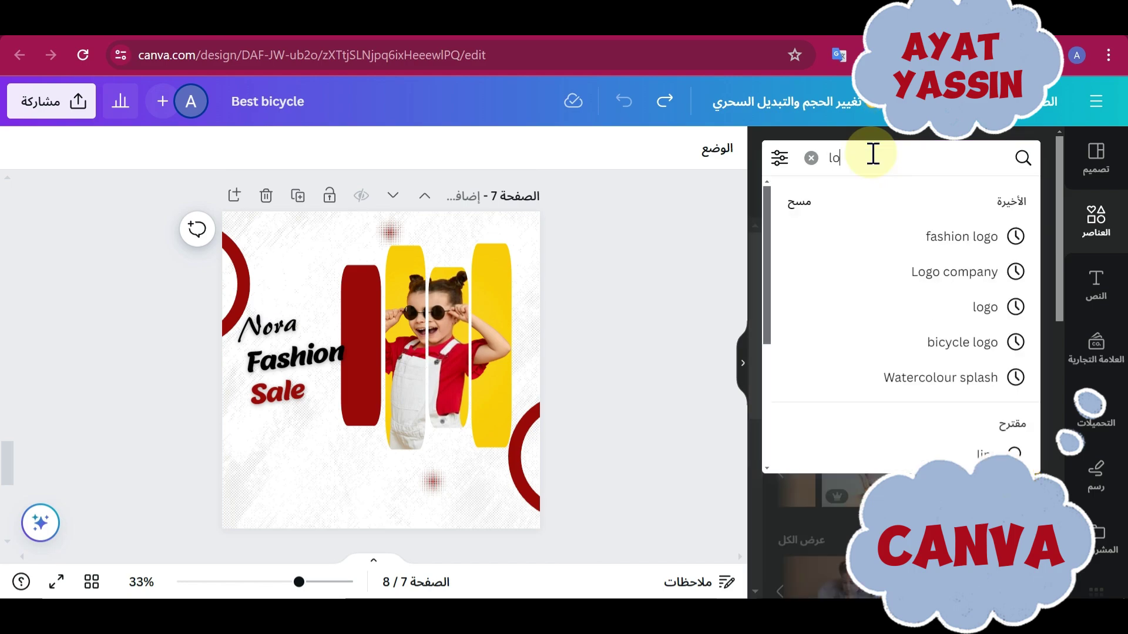
key(Down)
key(Return)
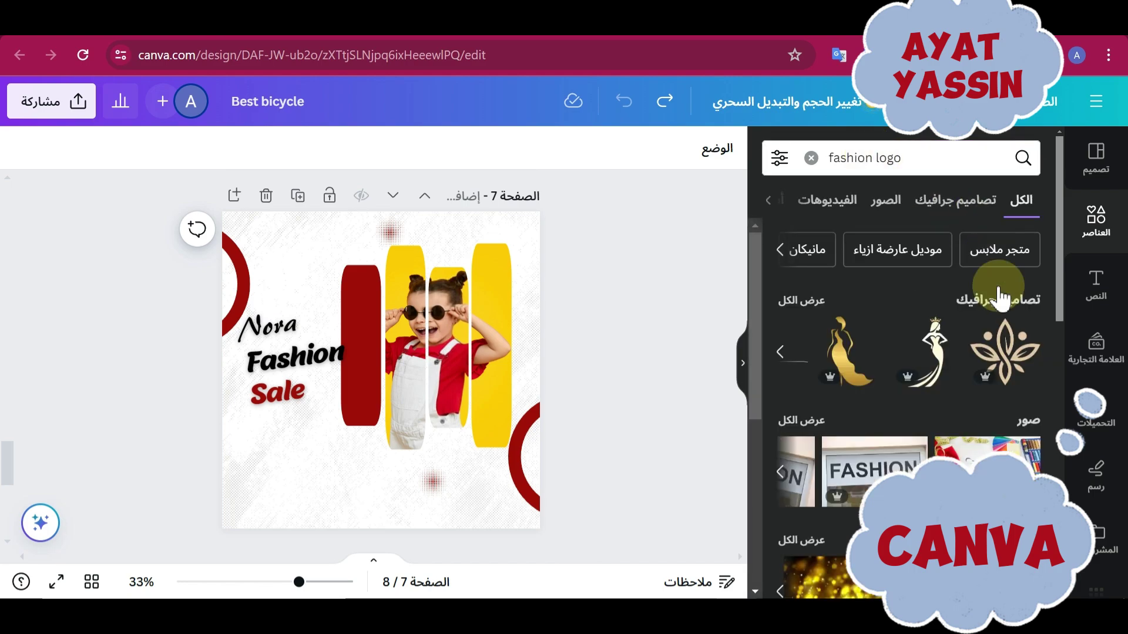
click(1004, 347)
drag(397, 422, 286, 288)
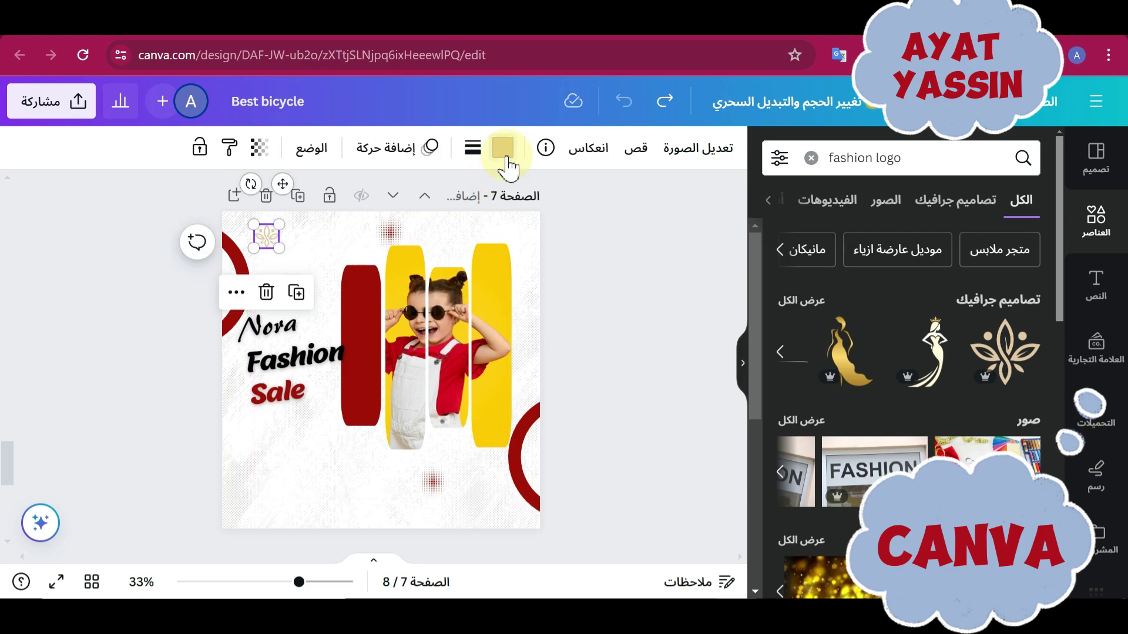
Colour the flower logo with the dark red document colour and add a flipped, semi-transparent copy directly below it as a reflection.
click(503, 147)
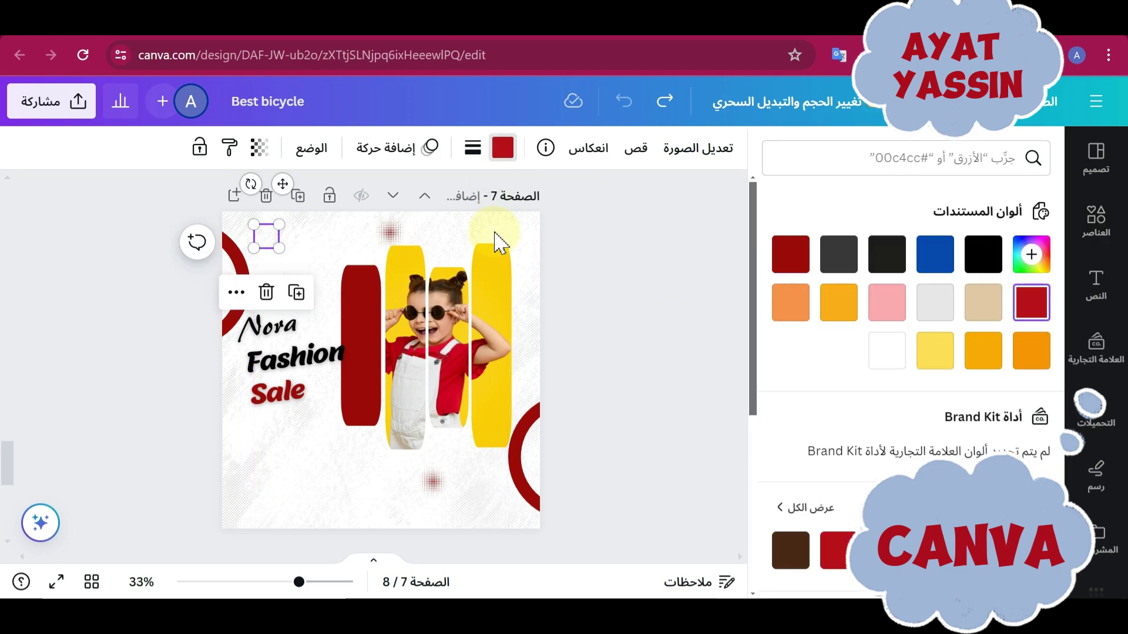
click(790, 254)
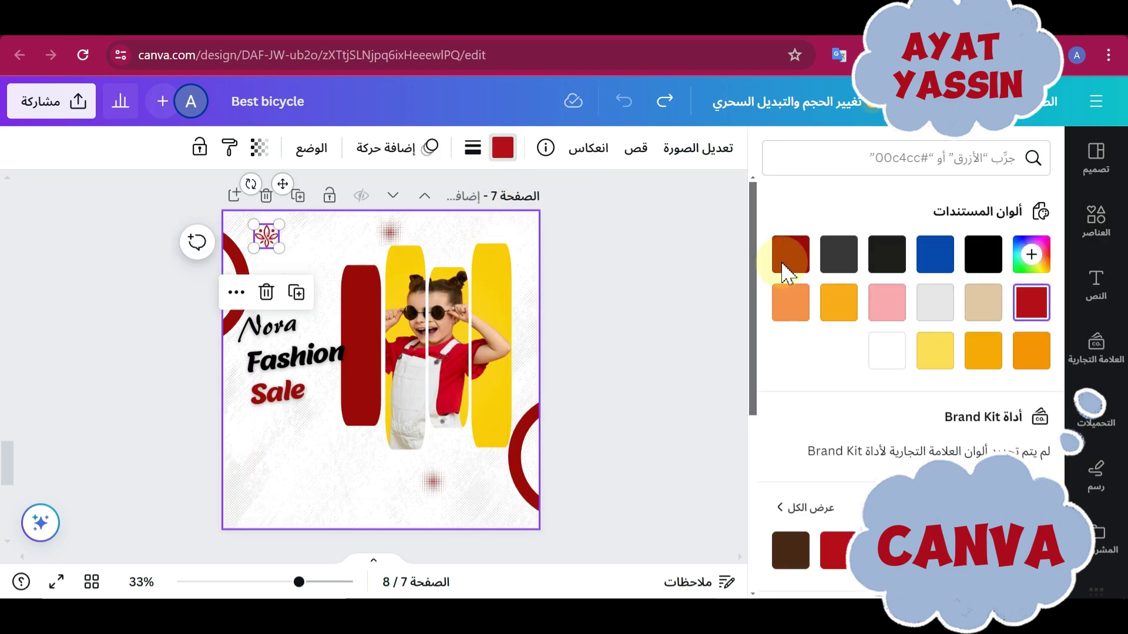
click(296, 292)
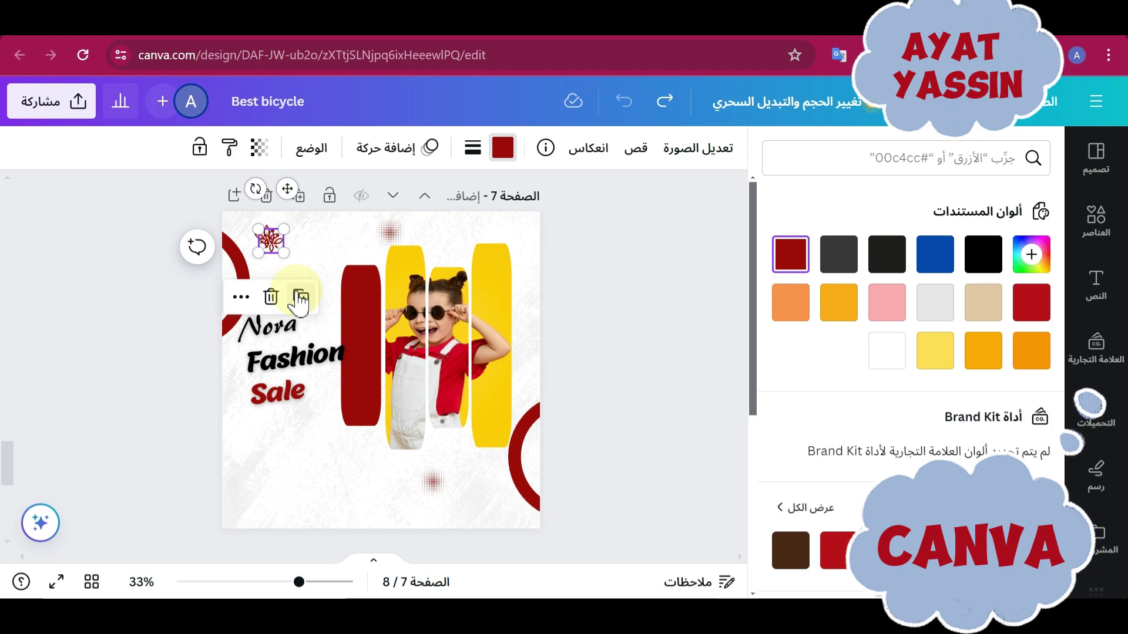
mouse_move(276, 245)
mouse_down()
mouse_move(272, 271)
mouse_move(267, 259)
mouse_up()
click(585, 146)
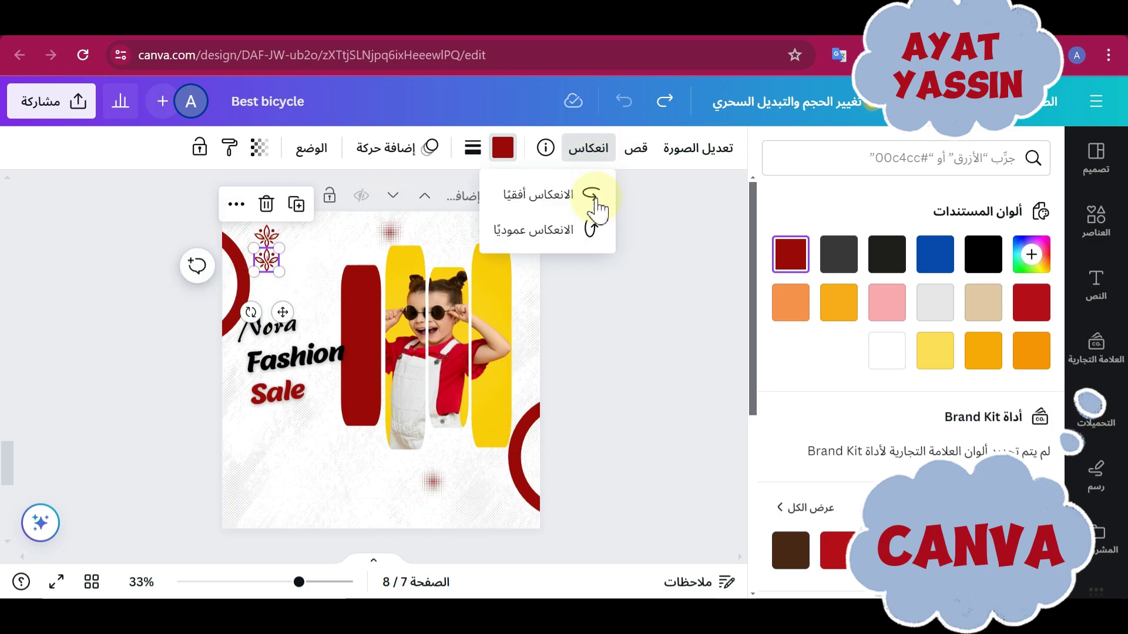
click(259, 148)
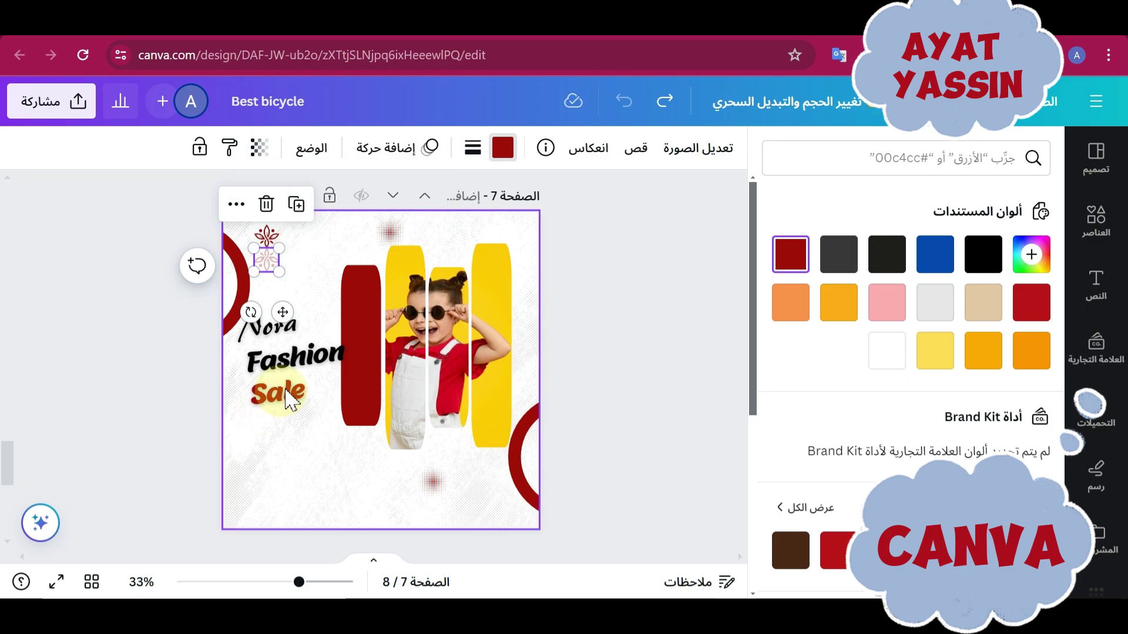
Enlarge the tilted heading slightly toward the page's lower-left side.
click(258, 411)
drag(244, 419, 235, 428)
click(693, 338)
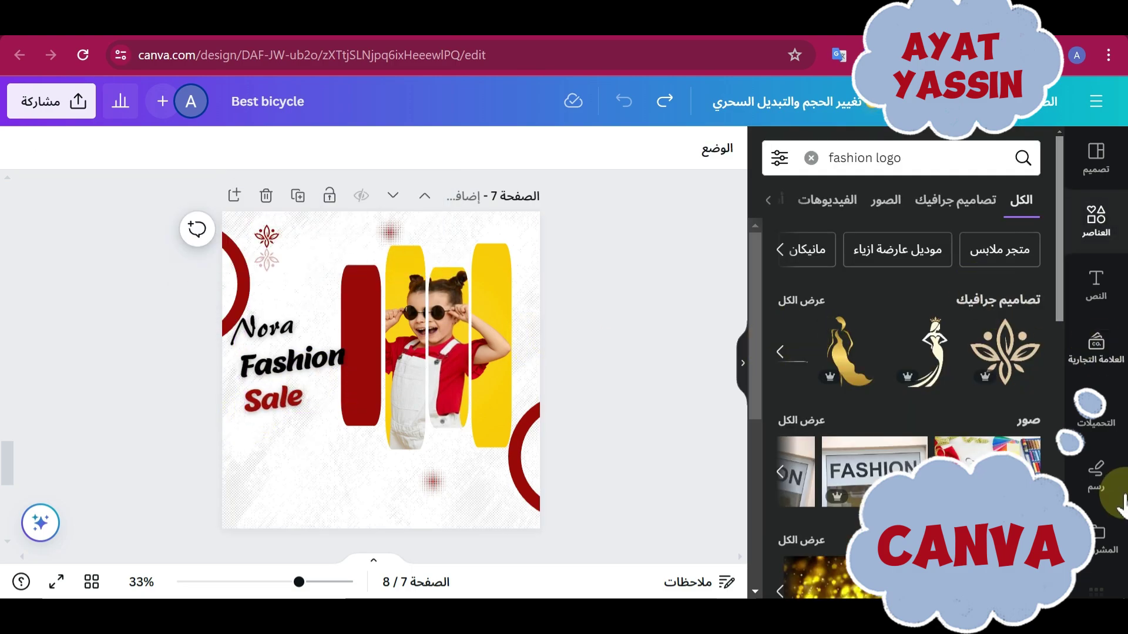
Add a 16-word Lorem Ipsum text to the design with the Faker app.
scroll(1092, 382, down, 6)
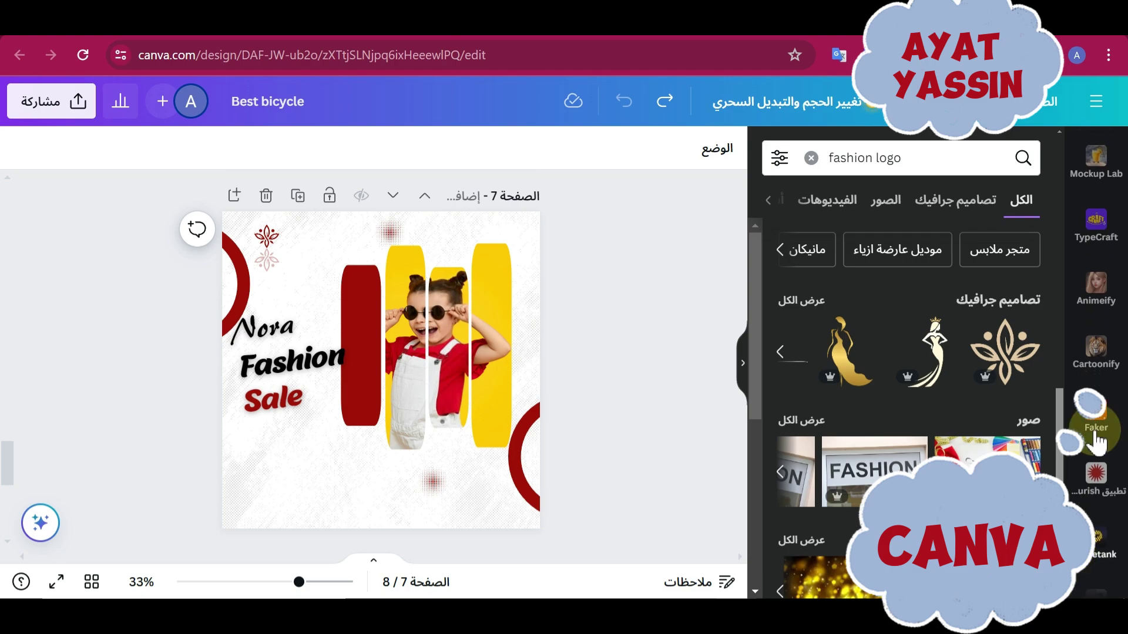
click(1097, 434)
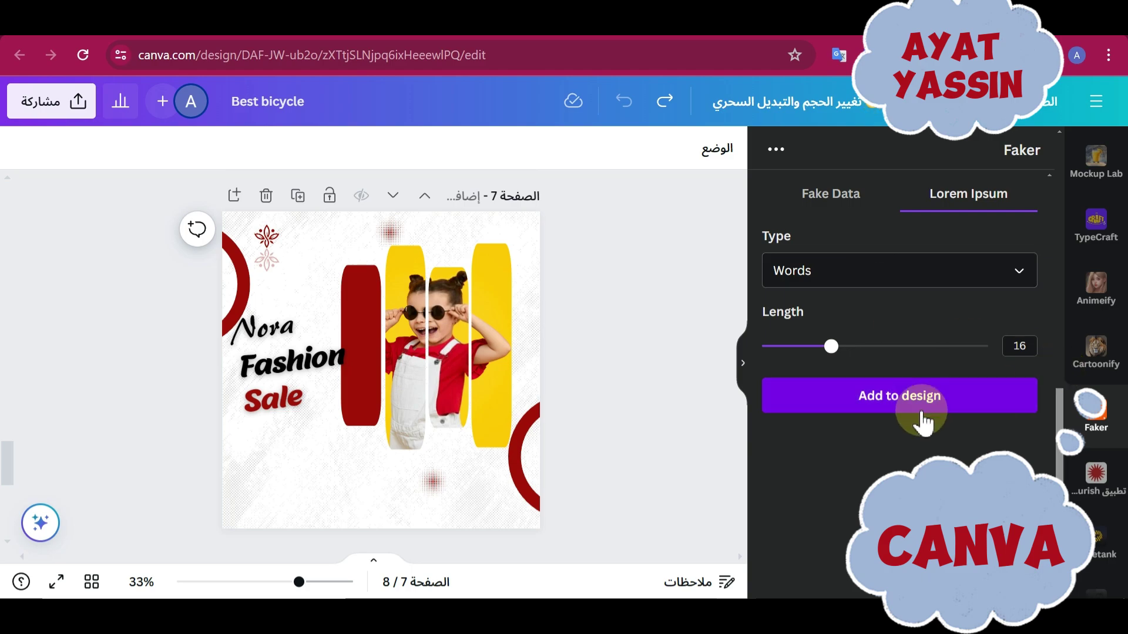
click(920, 407)
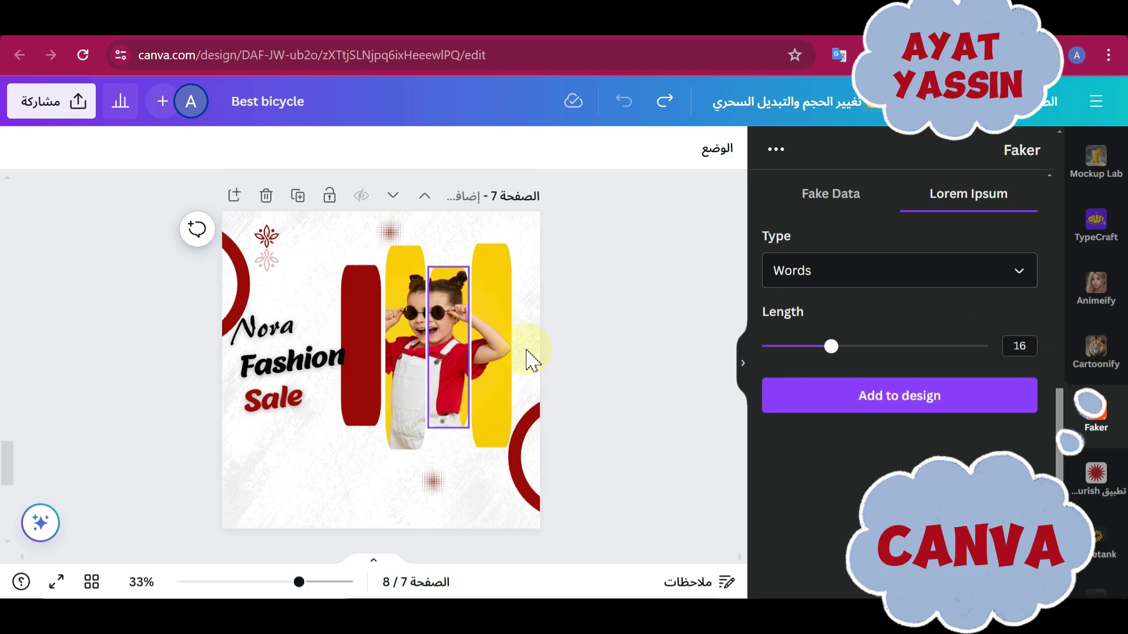
Set the placeholder paragraph's font size to 25 and move it below the heading.
drag(319, 366, 278, 369)
text(26)
key(Return)
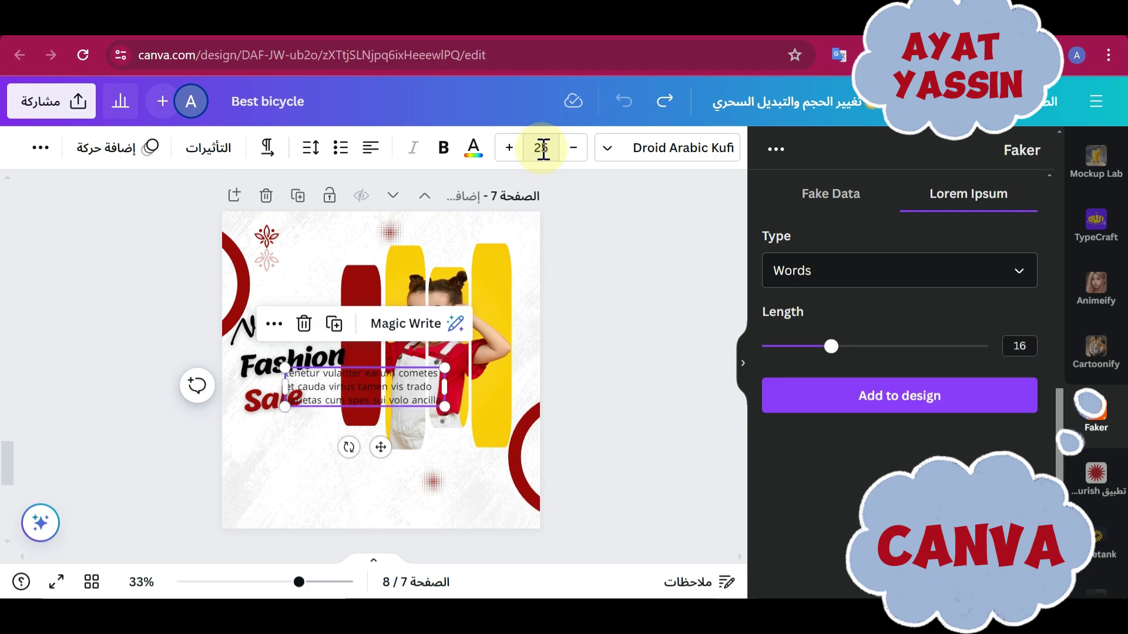
drag(381, 450, 327, 513)
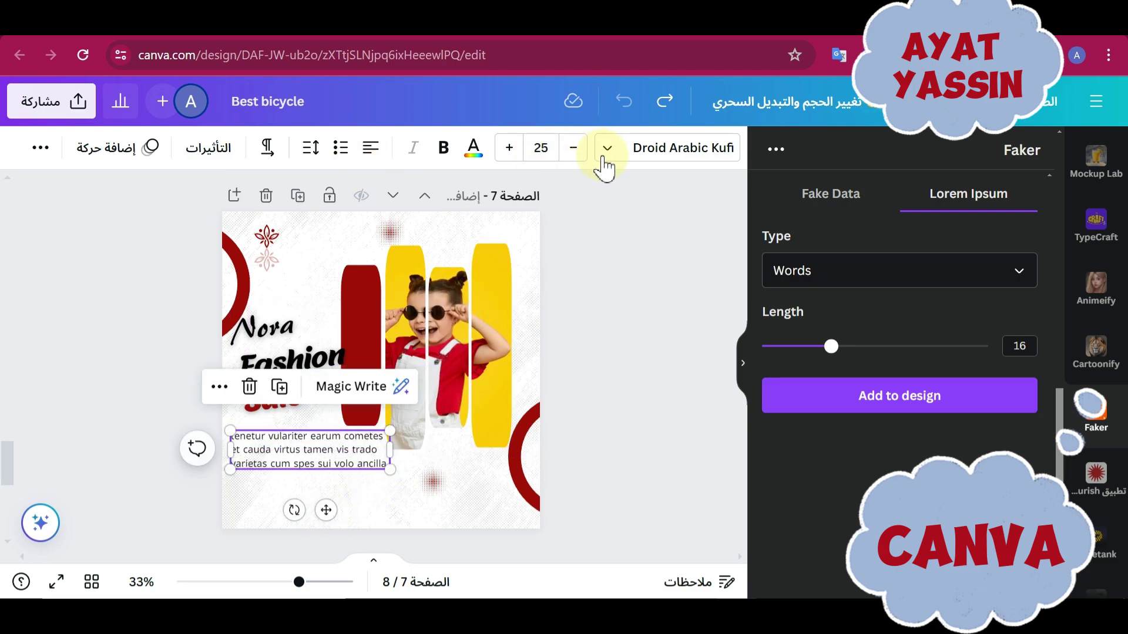
Format the placeholder paragraph in bold Cairo and narrow its text box slightly.
click(652, 164)
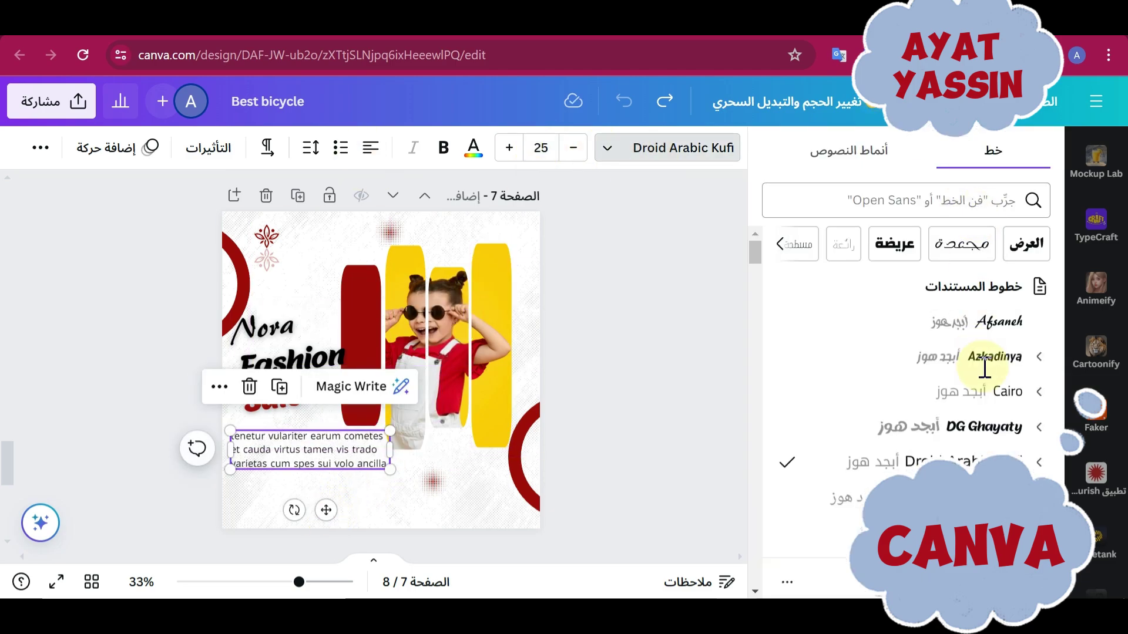
click(975, 392)
click(443, 147)
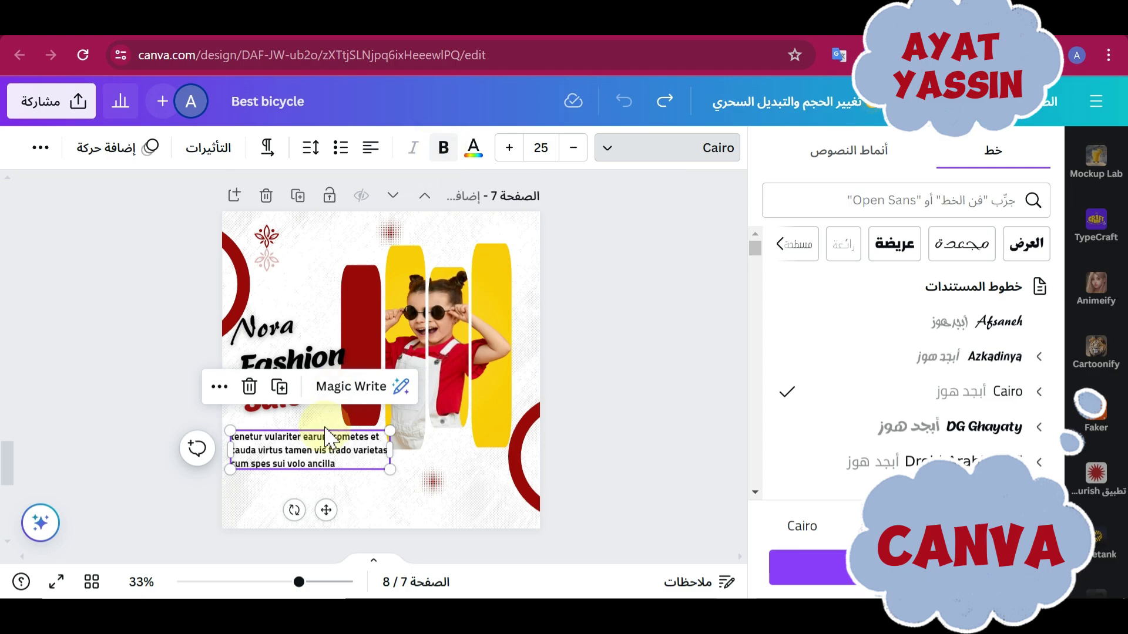
drag(390, 449, 382, 449)
key(Return)
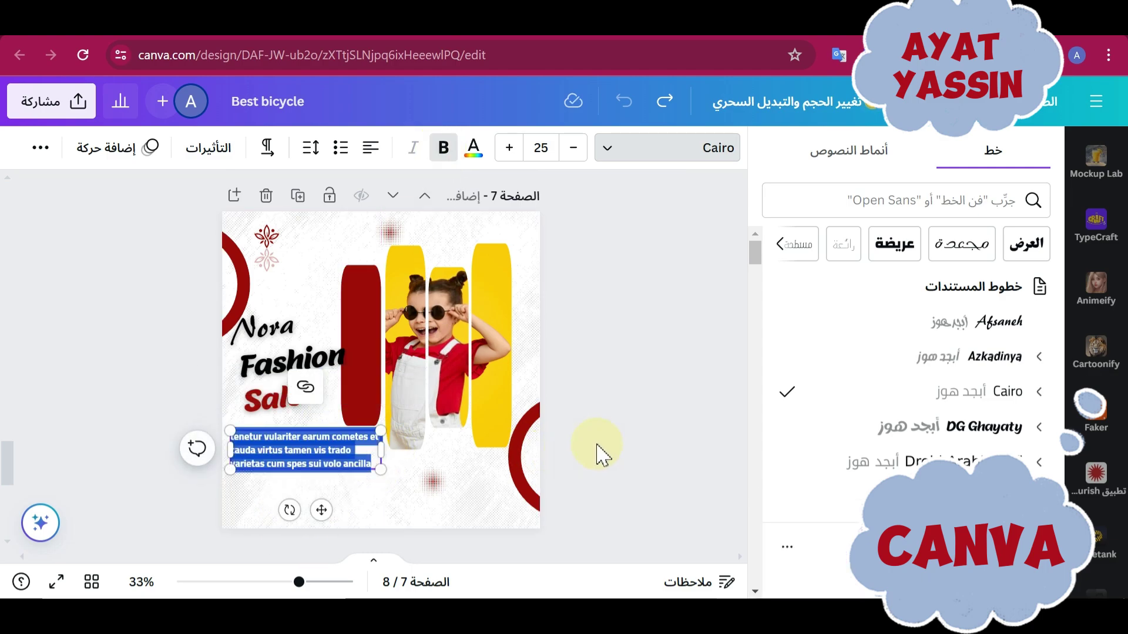
Search the elements for "shop now" and add the blue Shop Now button graphic with the shopping cart.
click(654, 471)
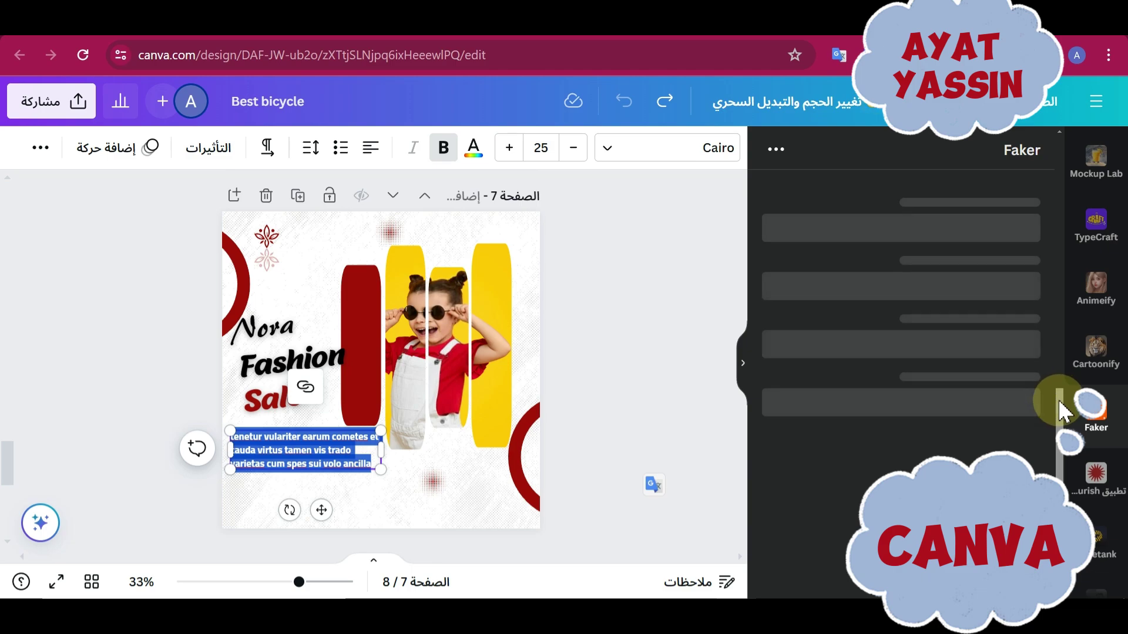
drag(1060, 411, 1107, 209)
click(1106, 208)
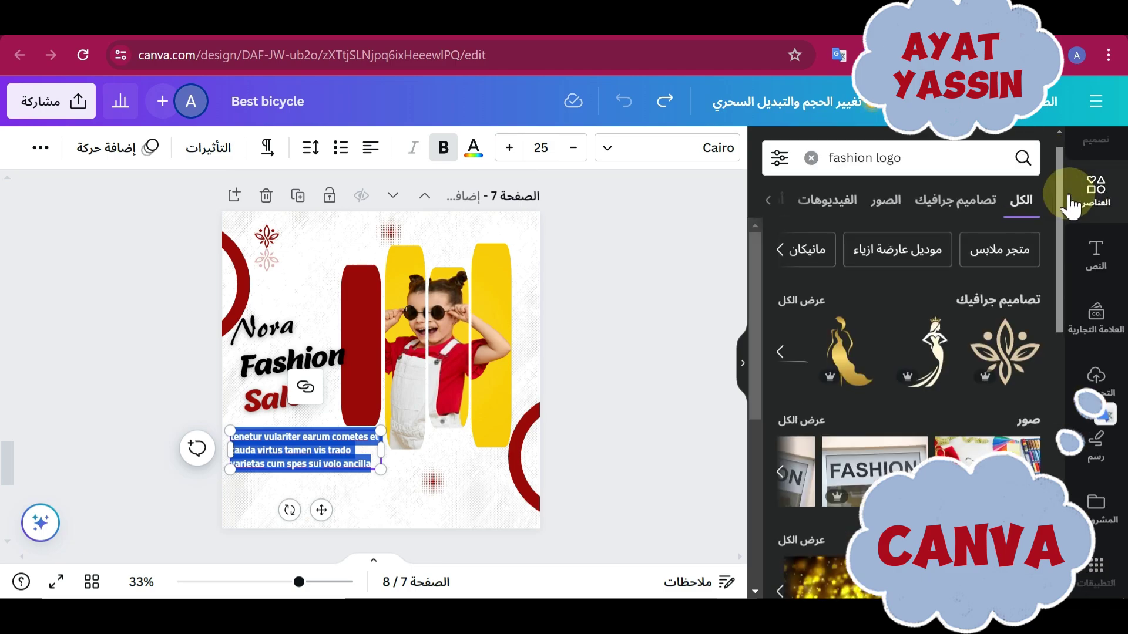
click(920, 156)
text(shop now)
key(Return)
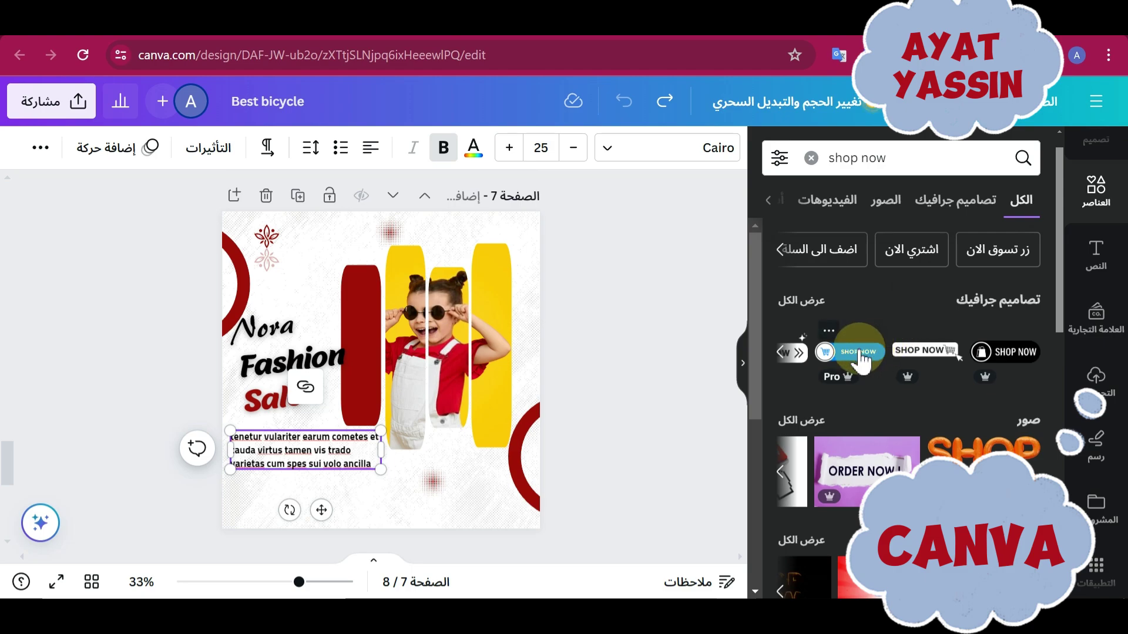
click(859, 354)
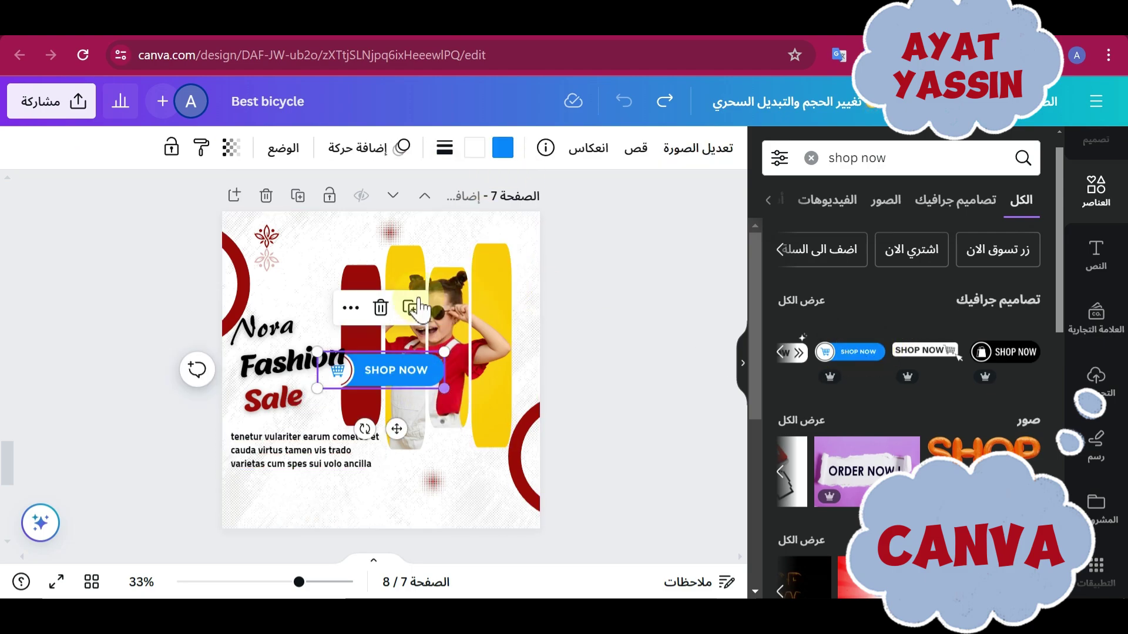
Recolour the Shop Now button's blue to red #b50d1a and its white to black, shrinking it and placing it below the paragraph.
click(503, 148)
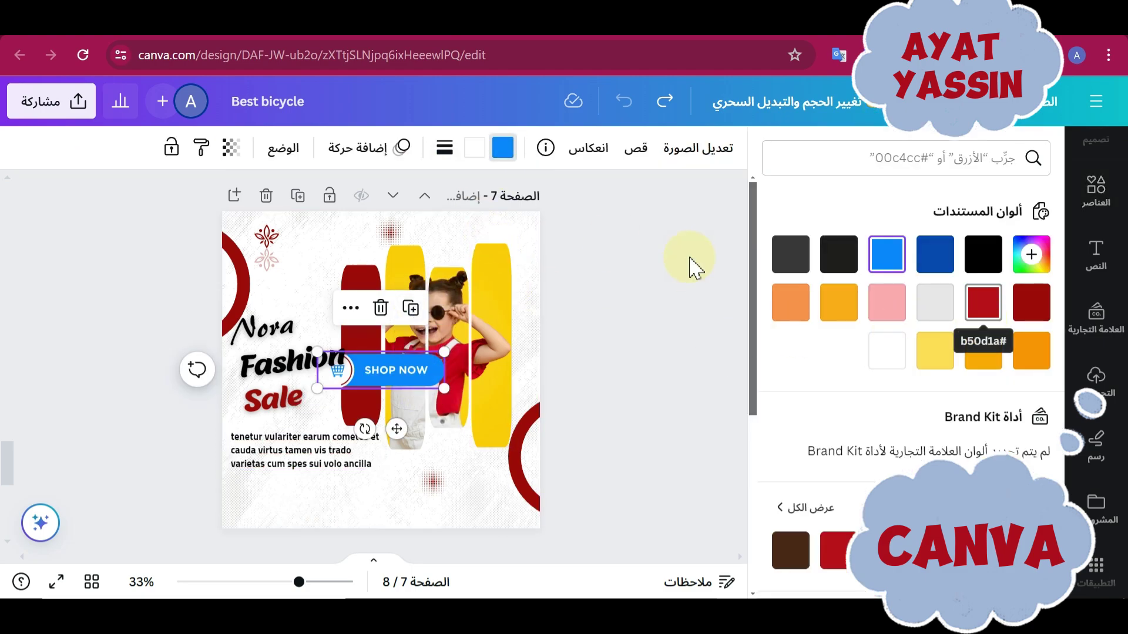
drag(442, 386, 320, 544)
click(474, 148)
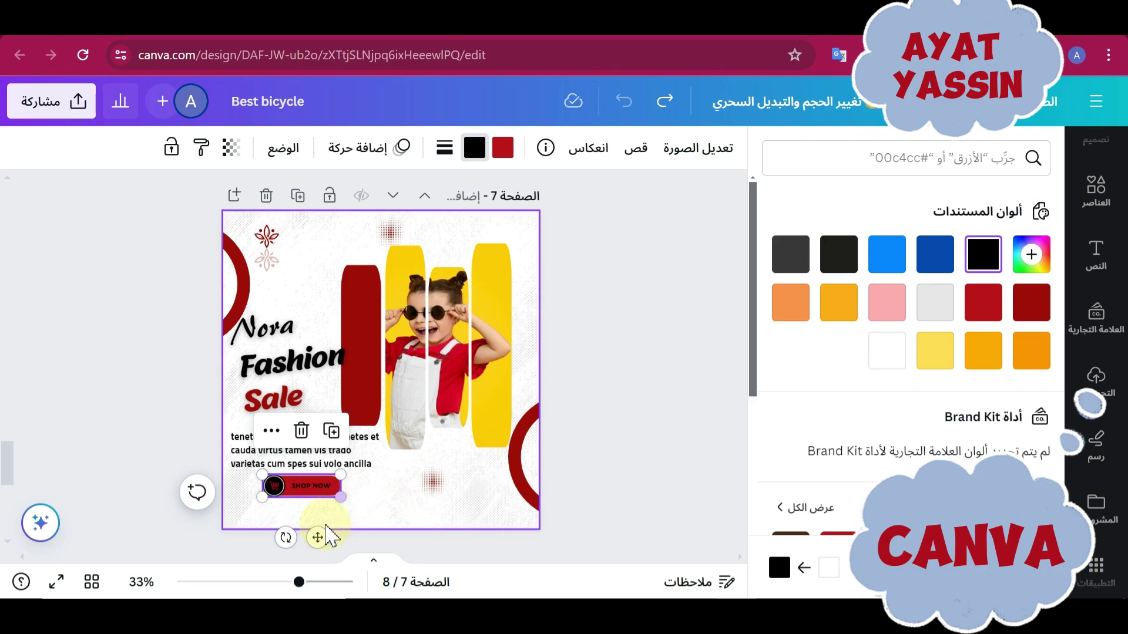
drag(340, 497, 307, 555)
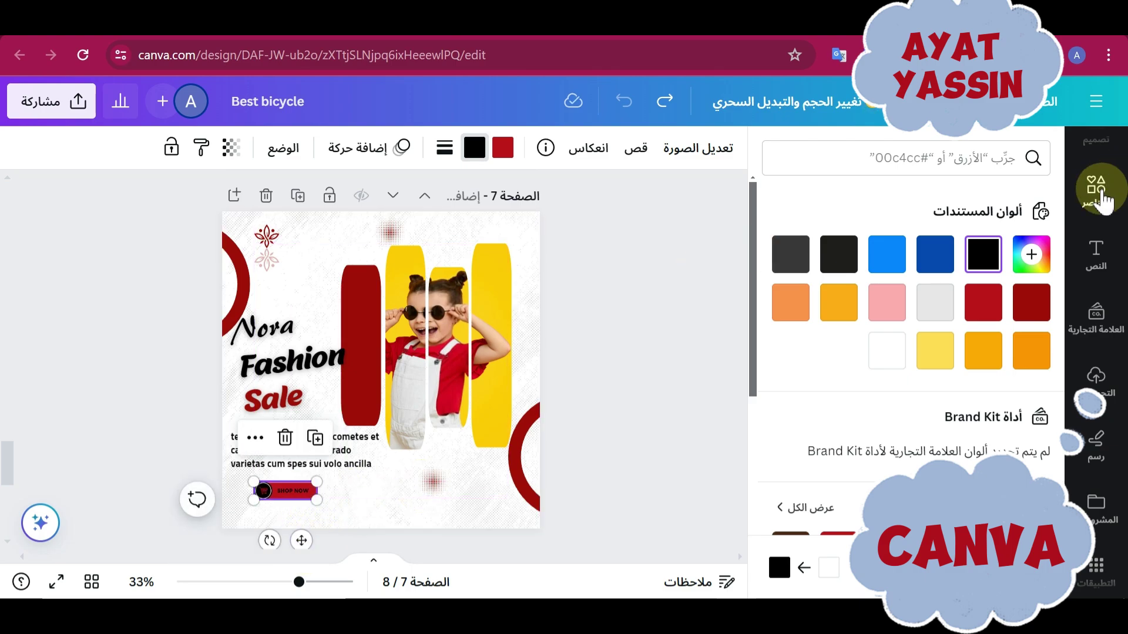
Search the elements for "whatsapp icon" and add the green WhatsApp graphic to the page.
click(1096, 189)
click(959, 154)
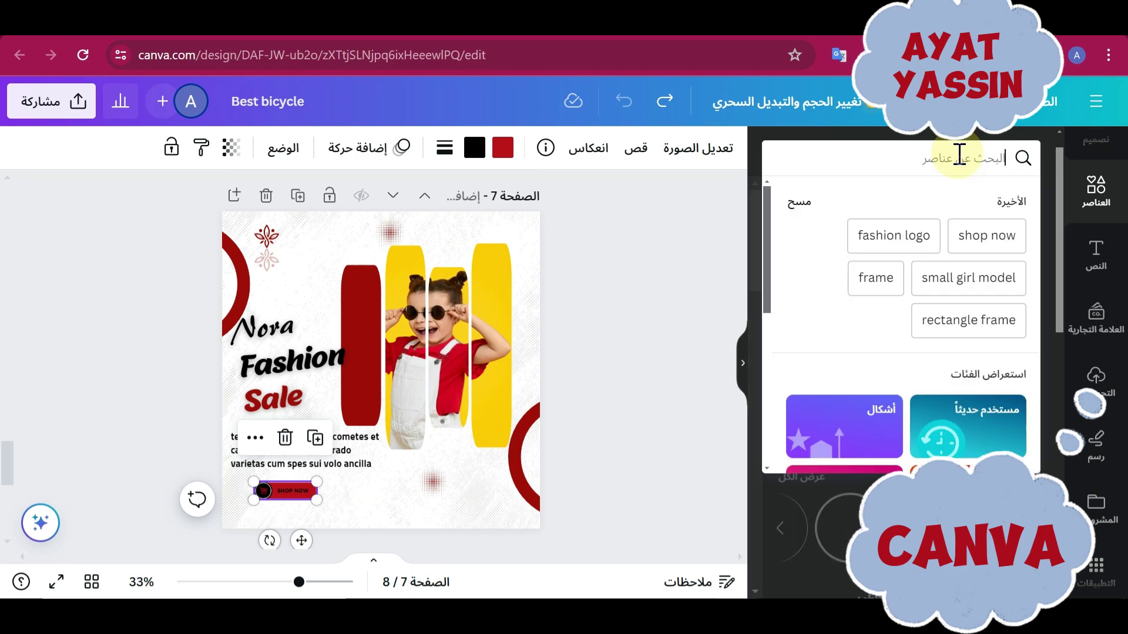
text(whatsapp icon)
key(Return)
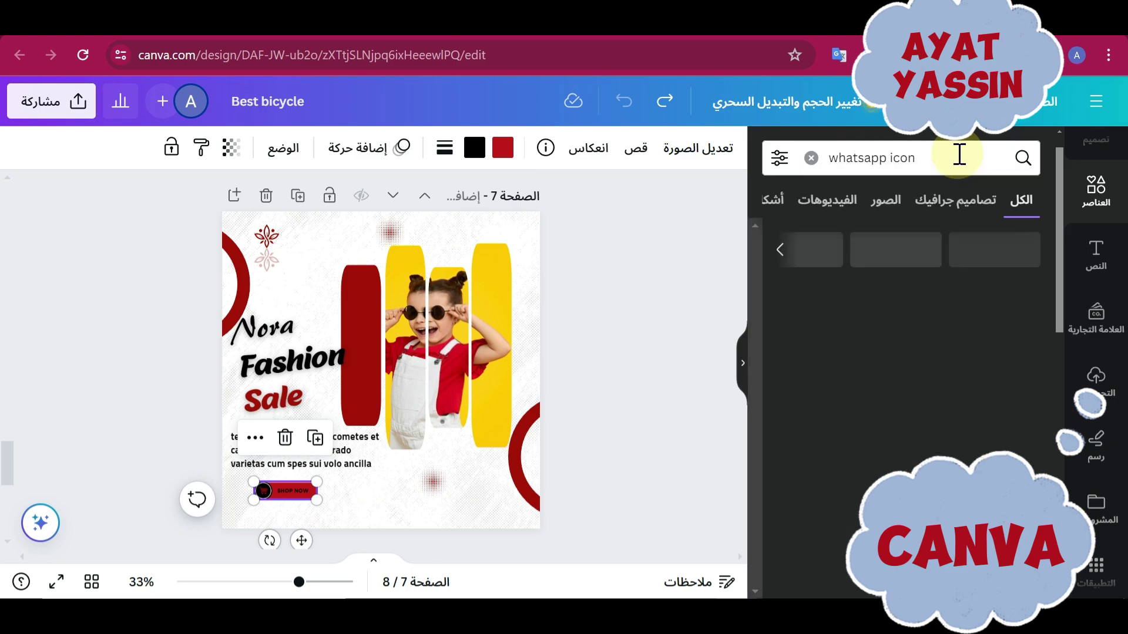
click(999, 346)
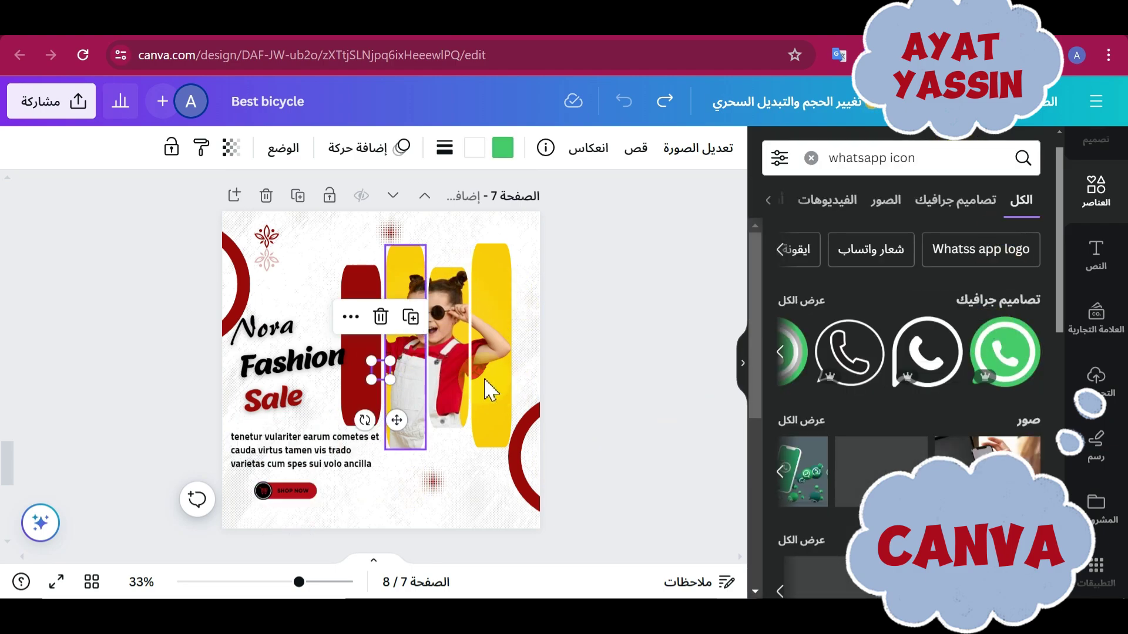
Place the WhatsApp icon to the lower right of the Shop Now button and recolour its green to red #b50d1a.
drag(397, 420, 365, 564)
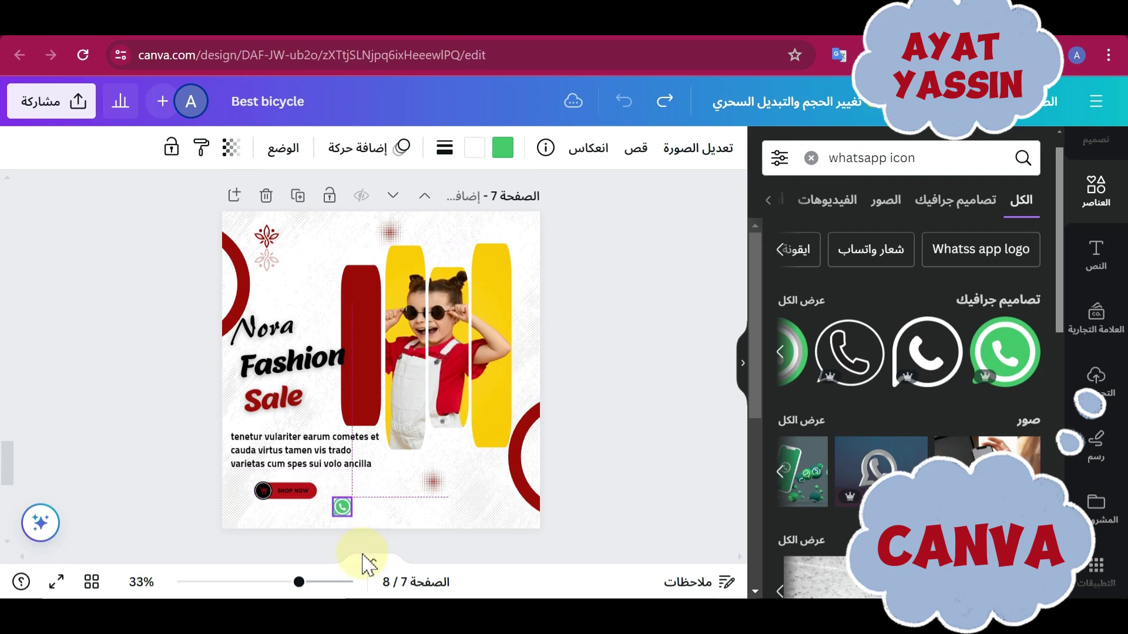
click(502, 148)
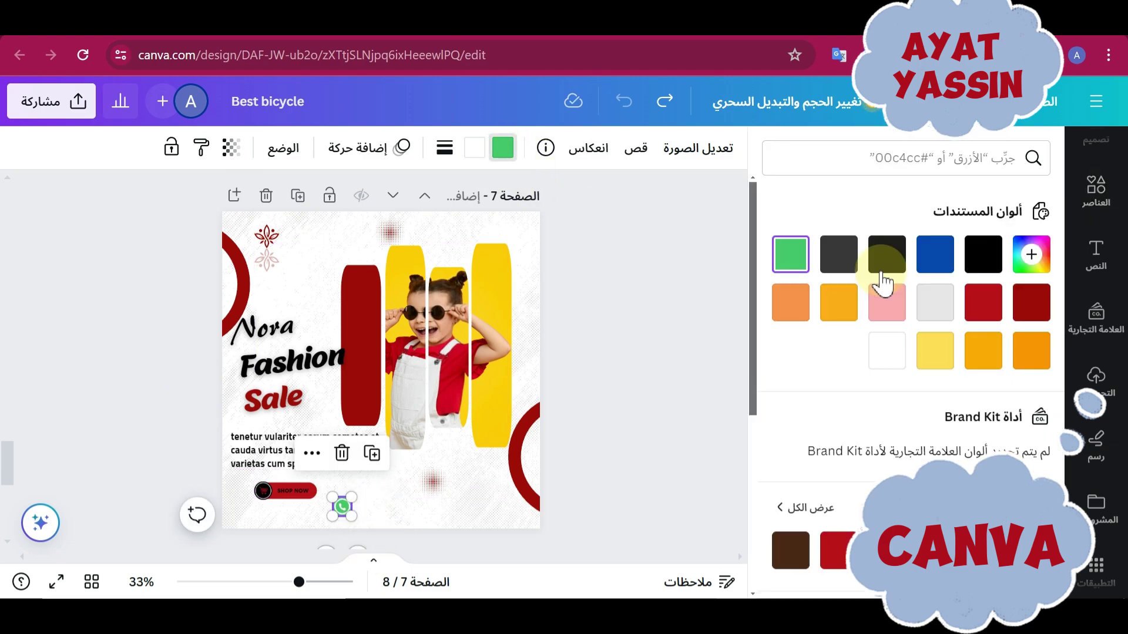
click(982, 303)
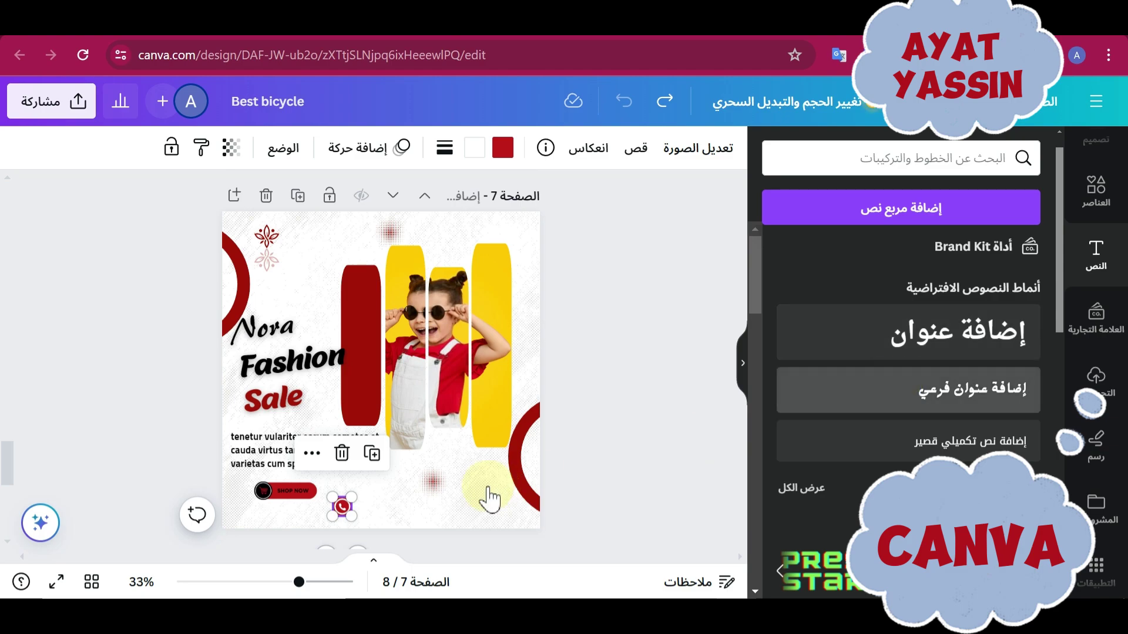
Add a subheading containing the contact phone number, reduce its size slightly and place it to the right of the WhatsApp icon.
click(908, 389)
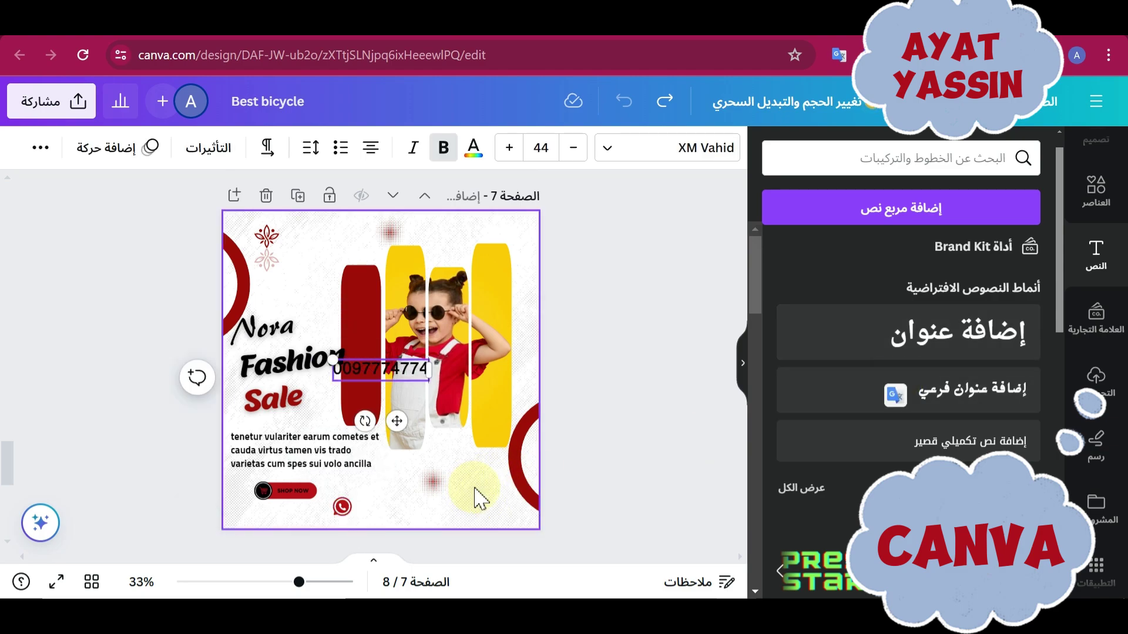
drag(328, 381, 341, 379)
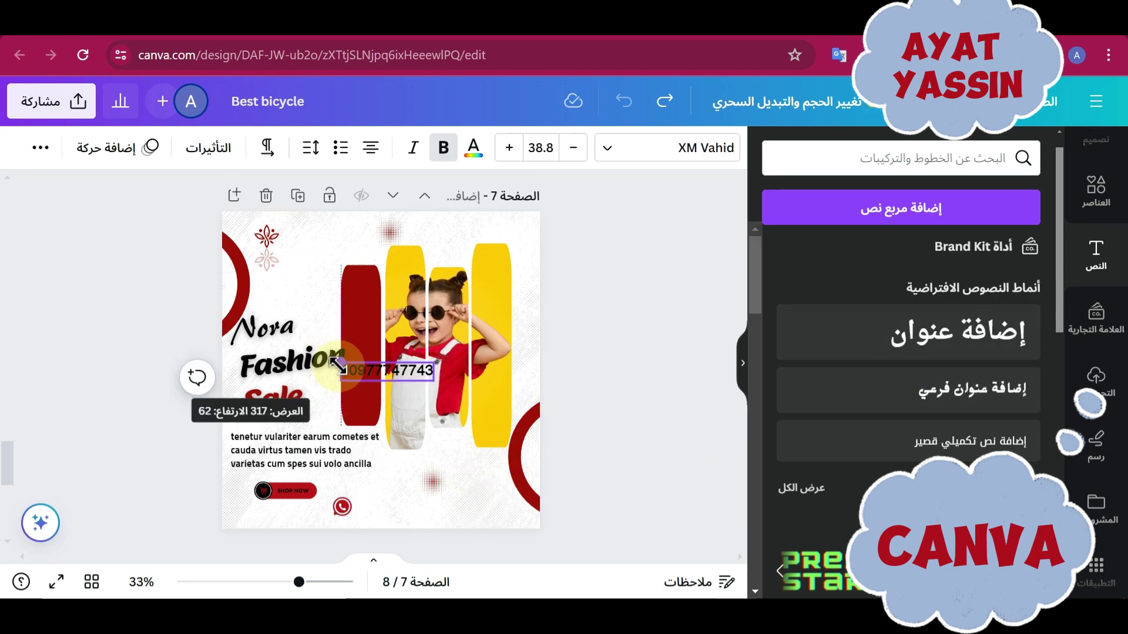
drag(406, 437, 430, 577)
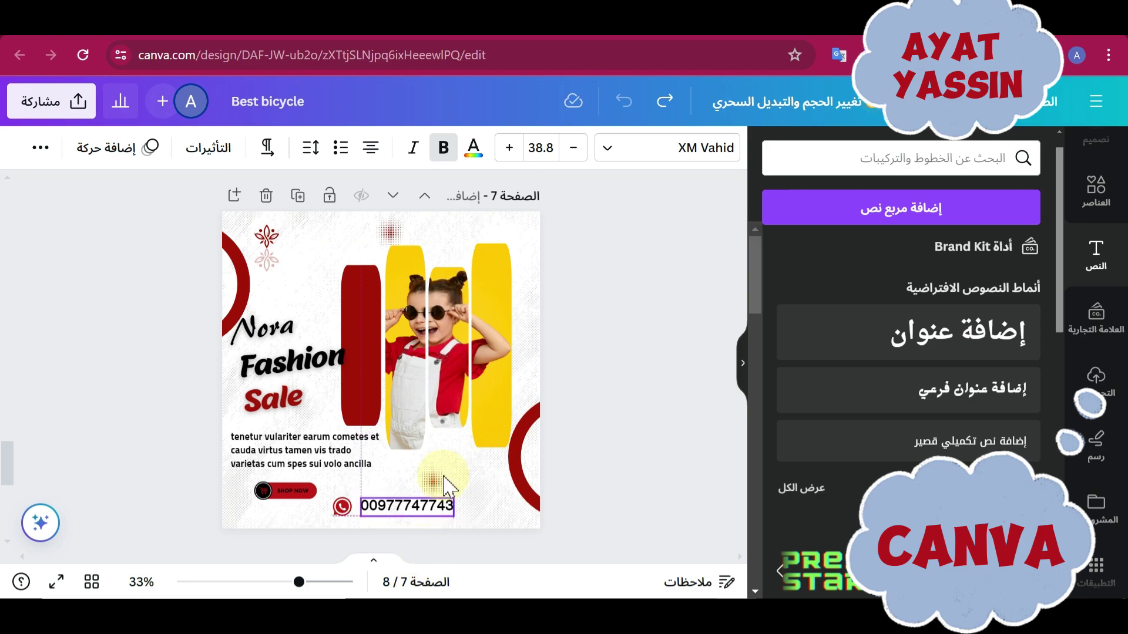
Open the font choices for the phone number text.
click(634, 150)
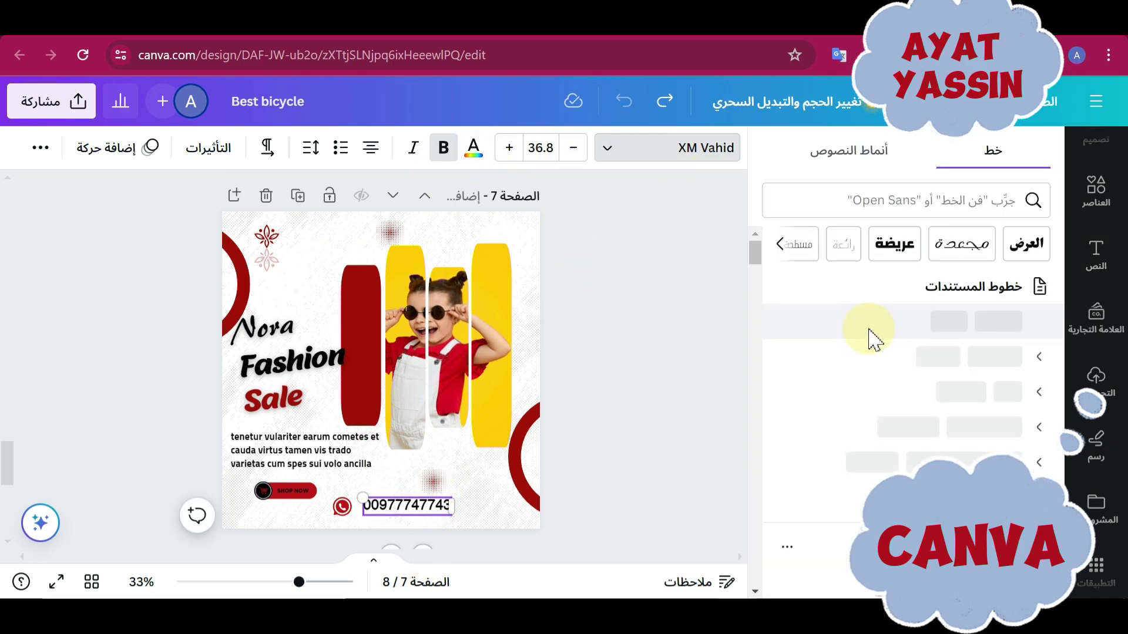